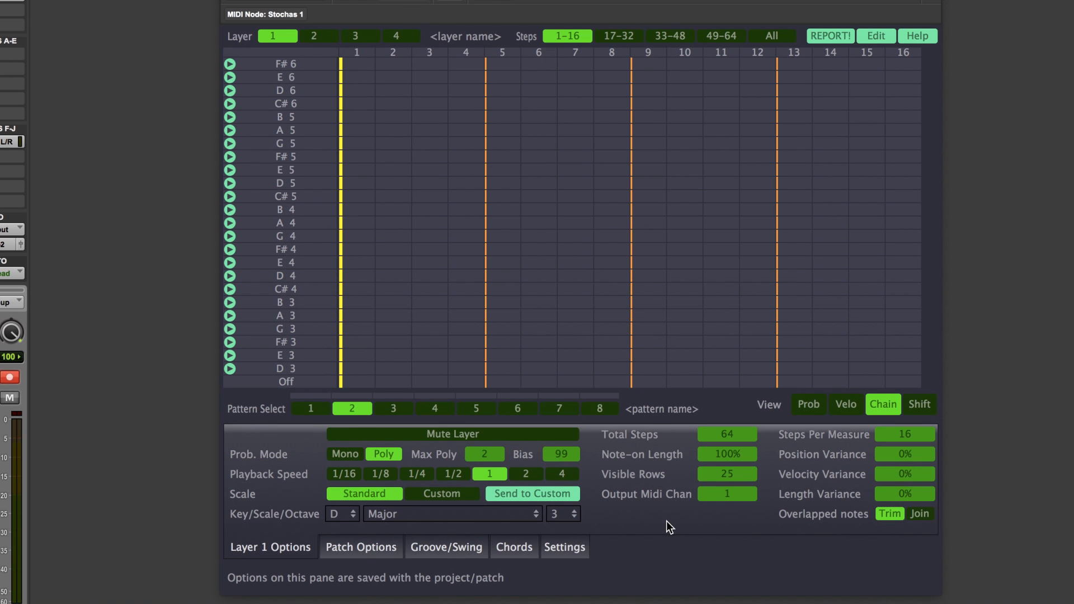
Switch the grid to probability view and examine the available edit actions for the pattern, layer and selection.
left_click(809, 404)
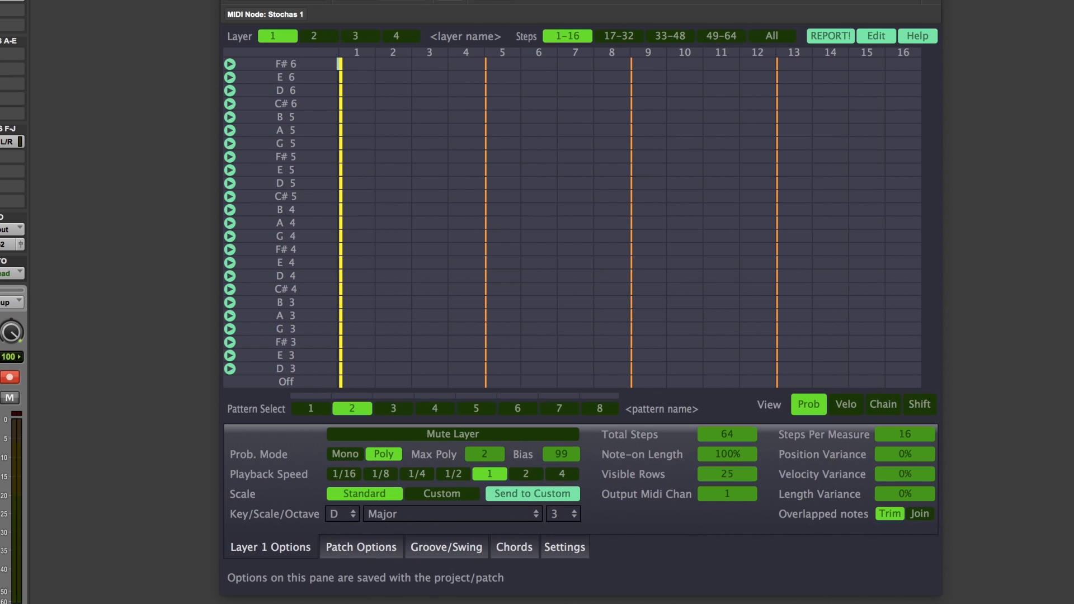
left_click(882, 34)
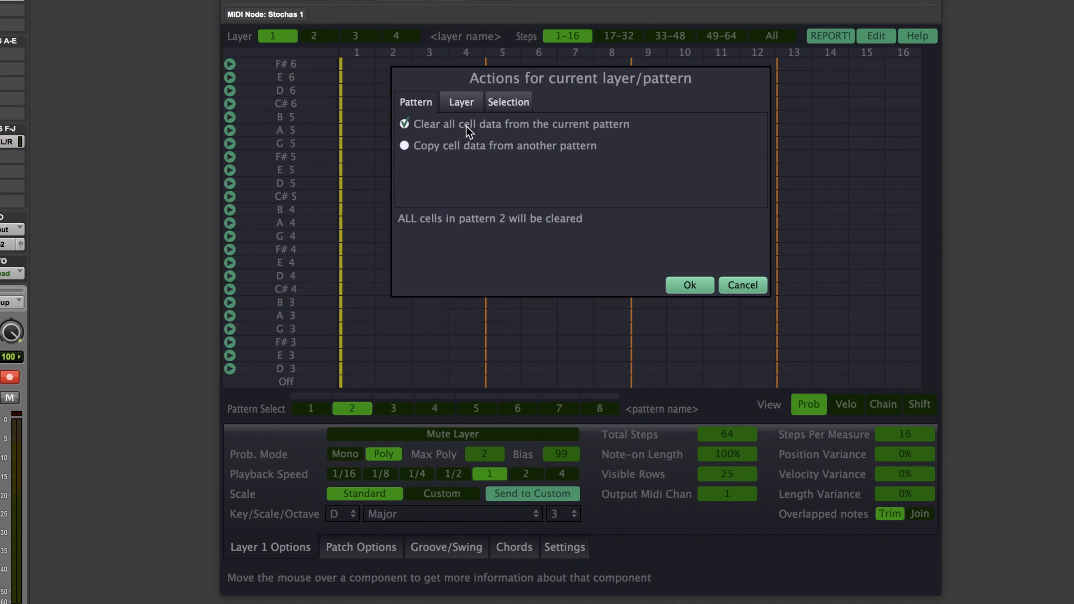
left_click(466, 103)
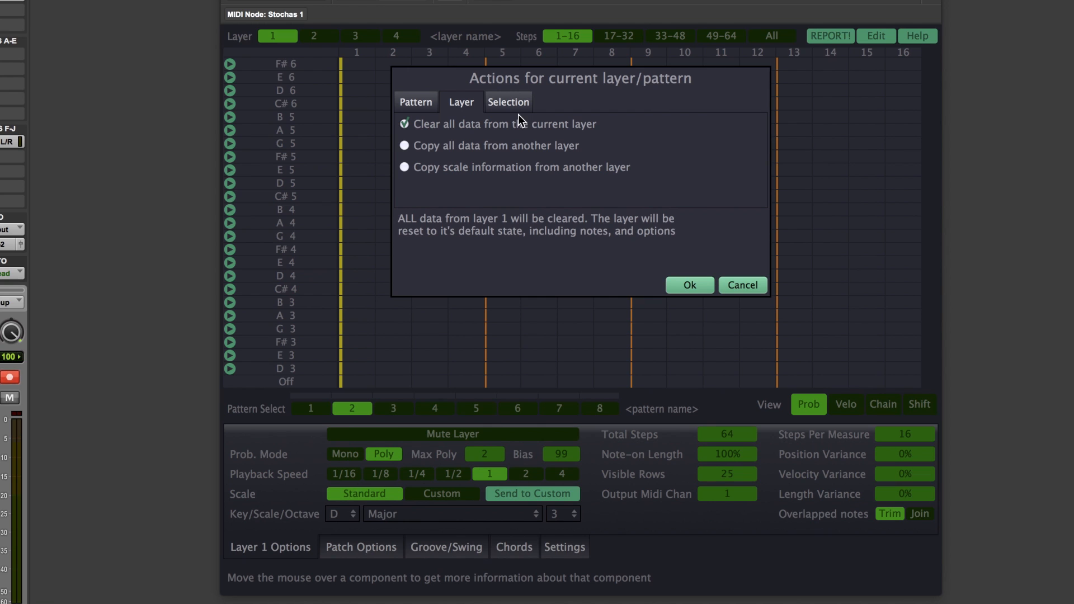
left_click(509, 99)
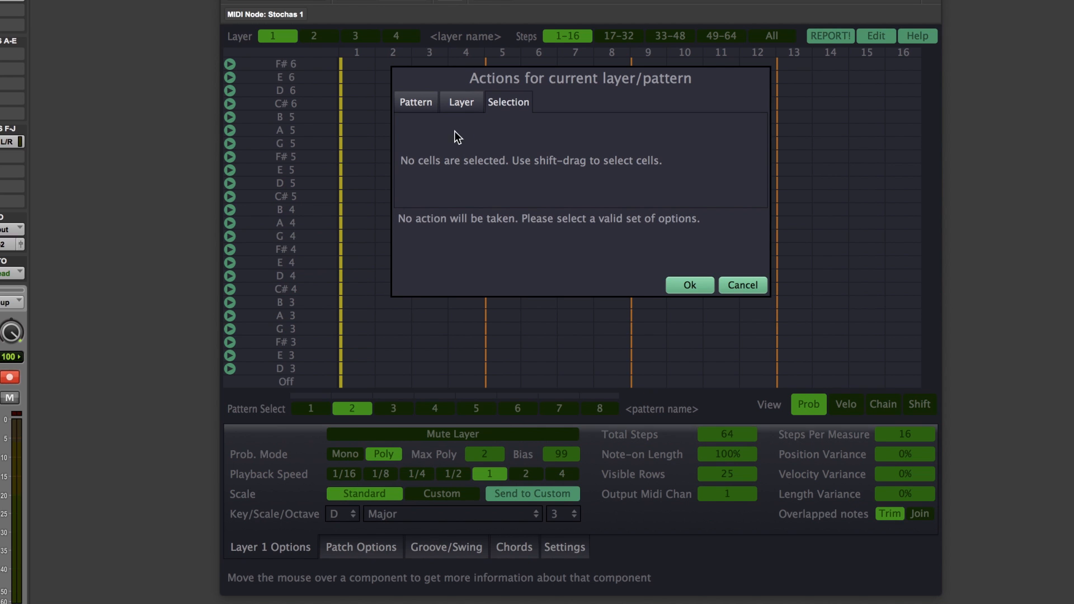
left_click(691, 285)
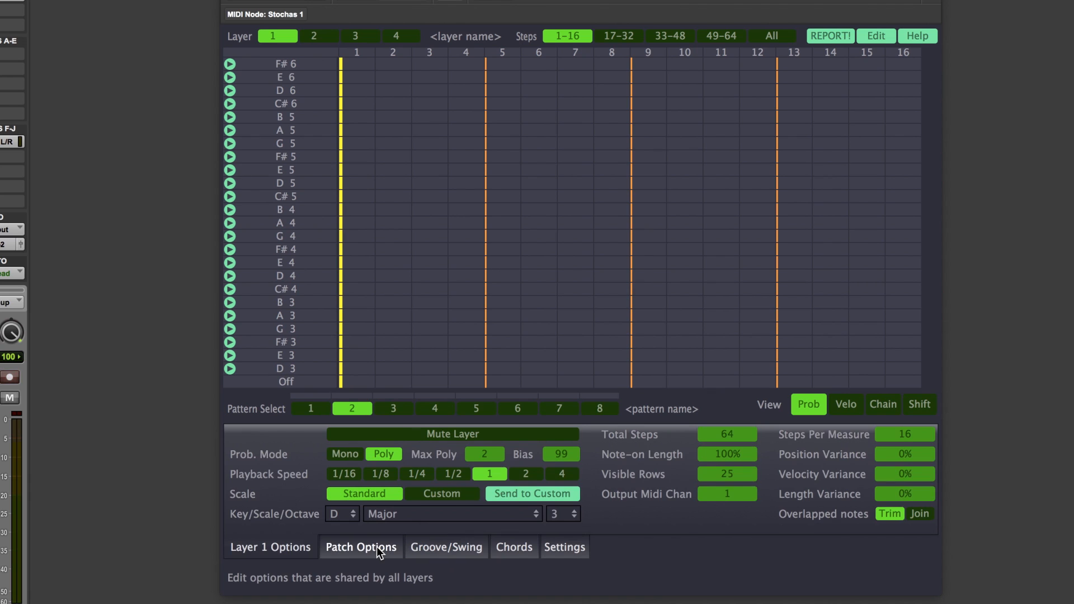
Try the Stable randomization setting in the patch options and return it to Variable.
left_click(336, 548)
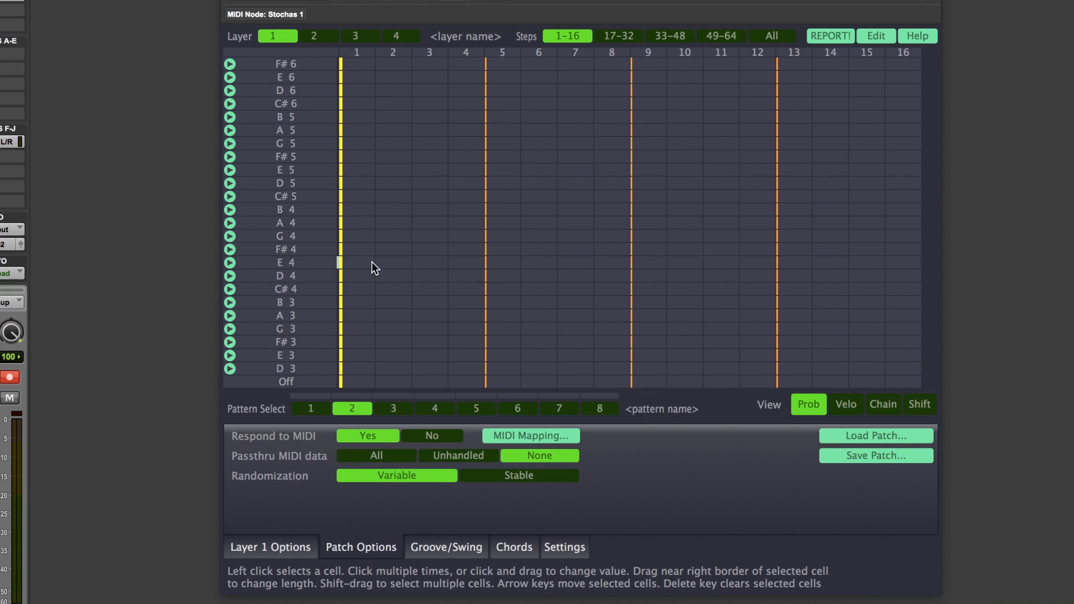
left_click(485, 475)
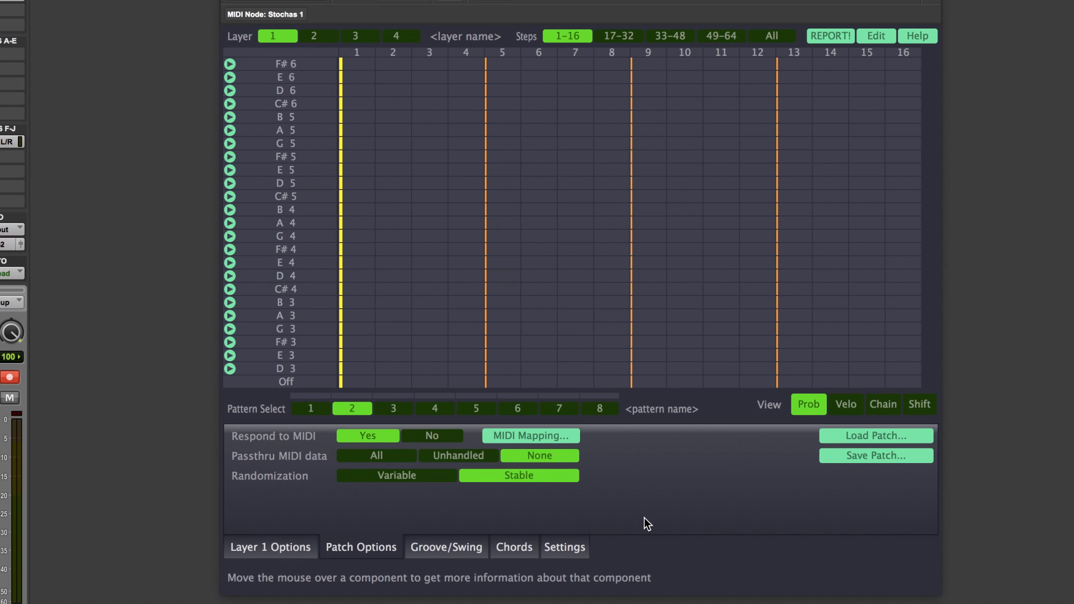
left_click(425, 474)
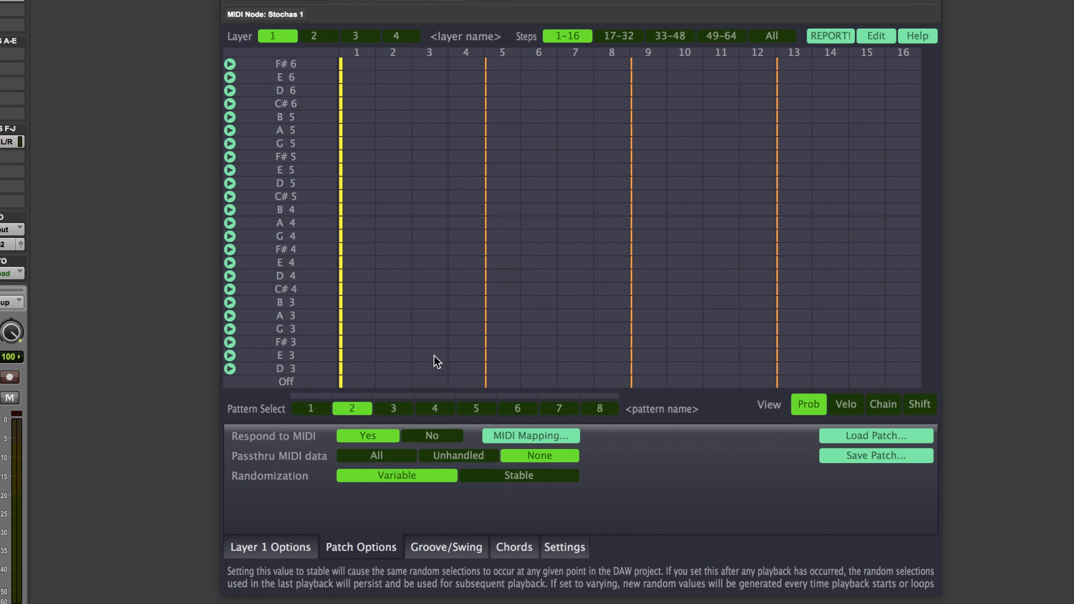
Add 50% cells in pattern 2 at A3 step 1, D4 steps 4 and 5, C#4 step 8, and F#4 steps 10 and 13.
left_click(359, 317)
left_click(465, 277)
left_click(504, 278)
left_click(611, 290)
left_click(686, 249)
left_click(794, 249)
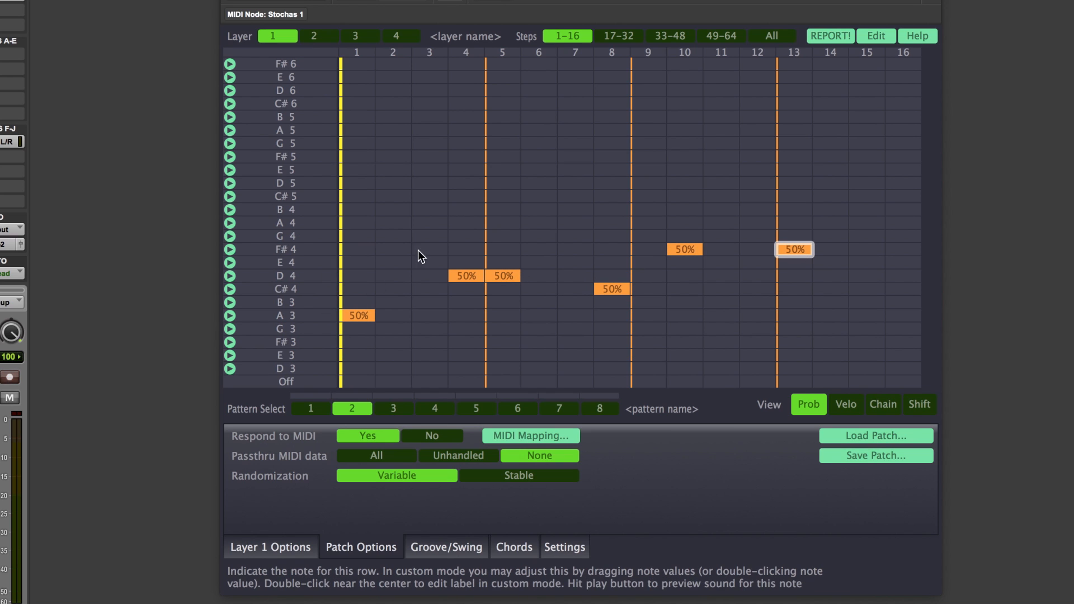
Set randomization to Stable and add 50% cells at G4 step 1, D5 step 4, B4 step 6, E5 step 9 and A5 step 12.
left_click(508, 475)
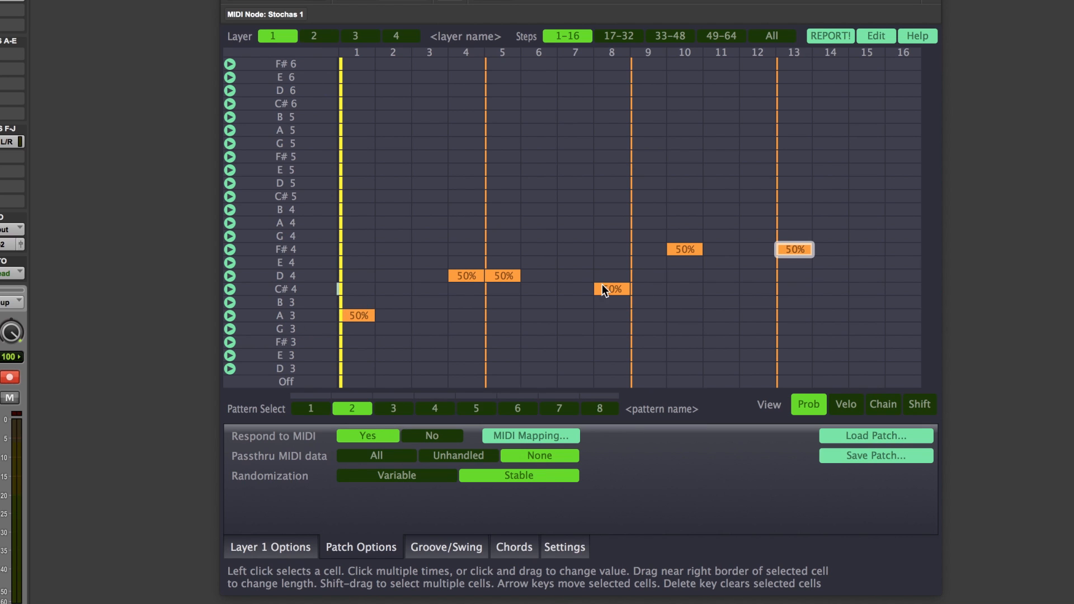
left_click(358, 236)
left_click(464, 184)
left_click(540, 210)
left_click(646, 170)
left_click(757, 131)
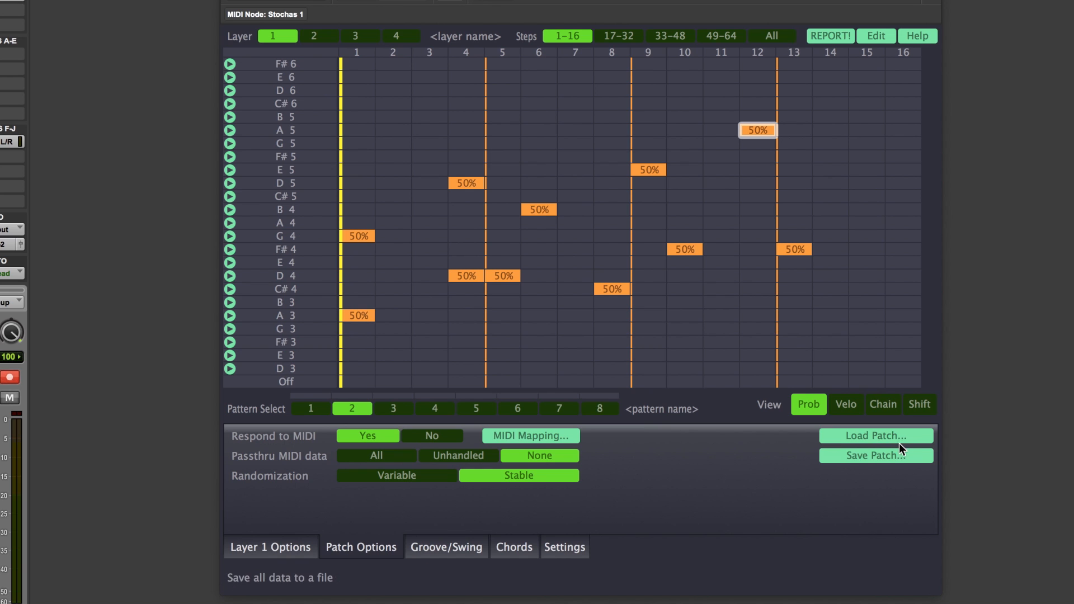
Inspect the patch loading and saving dialogs and close each without choosing a file.
left_click(863, 436)
left_click(744, 464)
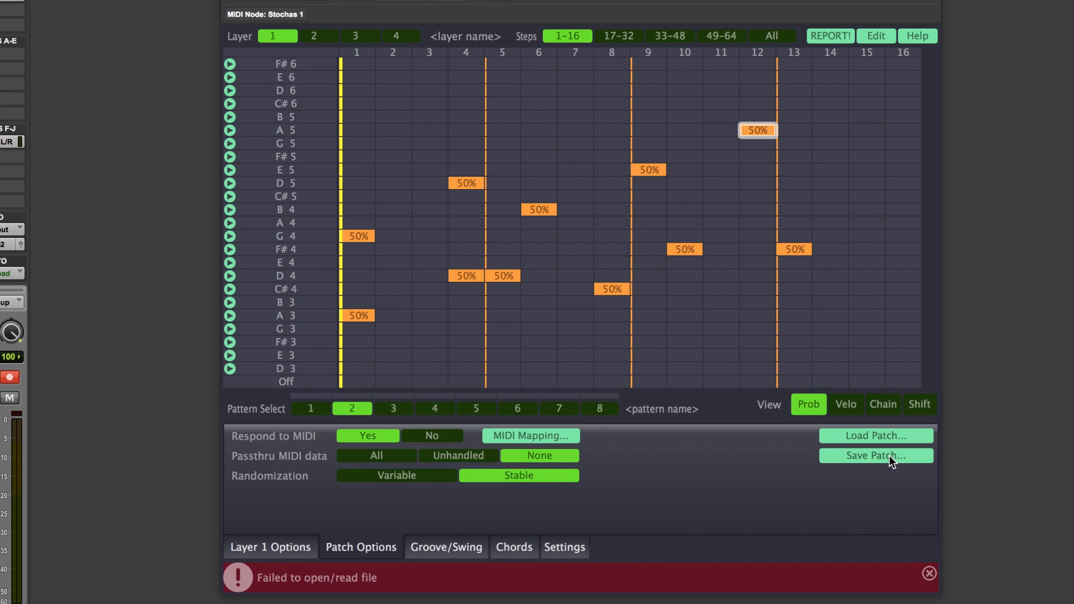
left_click(888, 456)
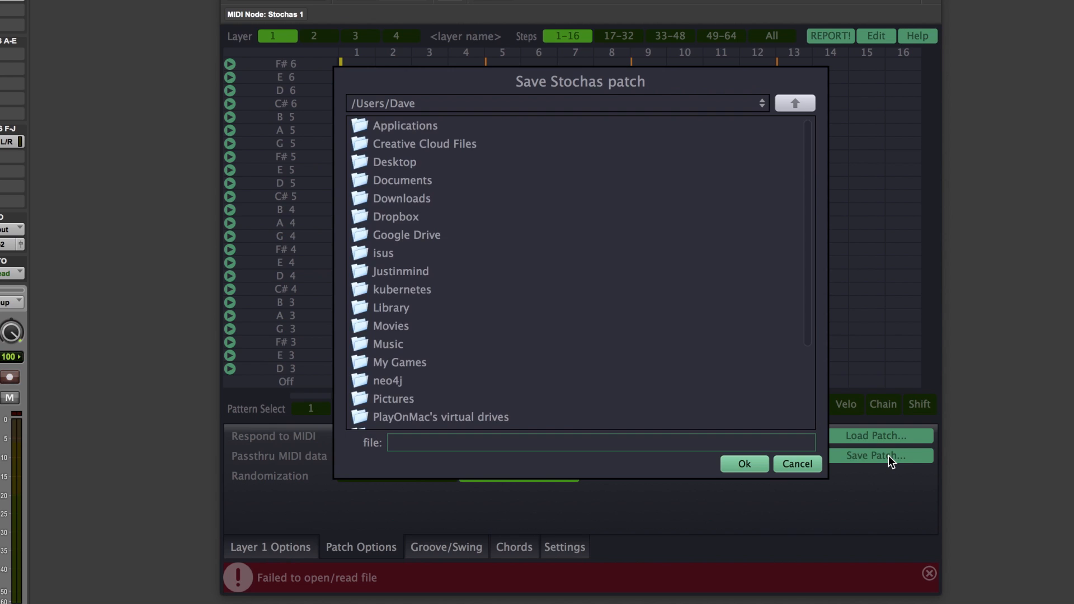
left_click(797, 464)
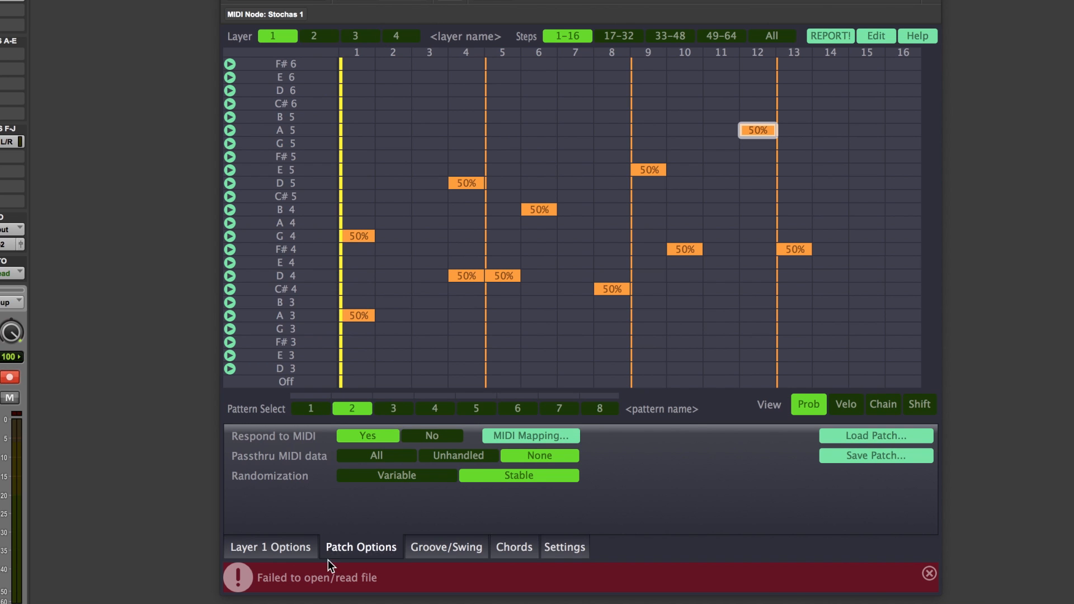
Set the mouse sensitivity to 1 and add F#3 cells of 30% at step 3 and 27% at step 6.
left_click(291, 550)
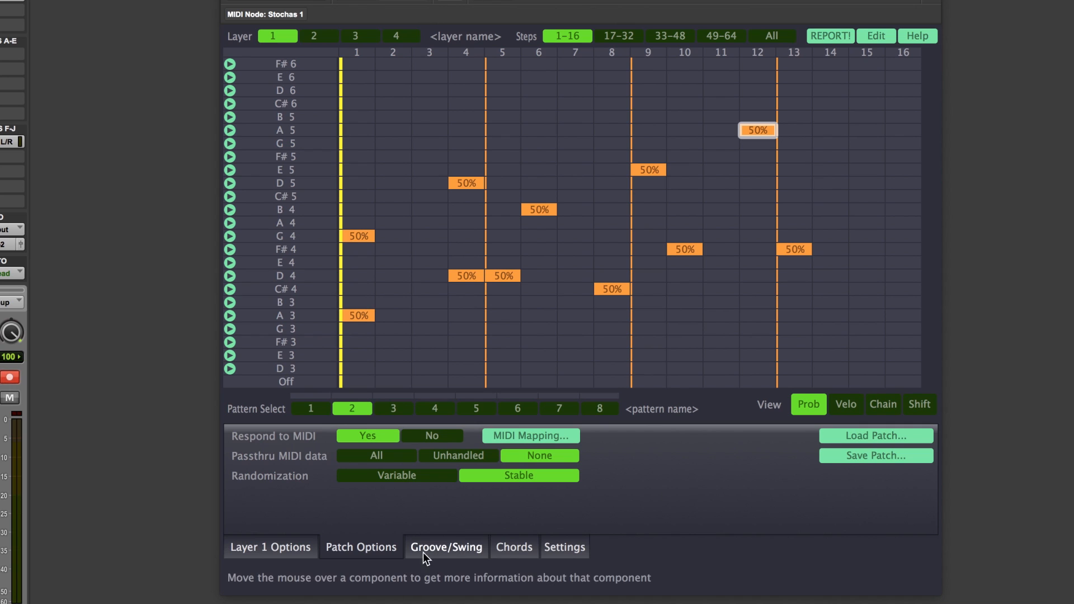
left_click(580, 547)
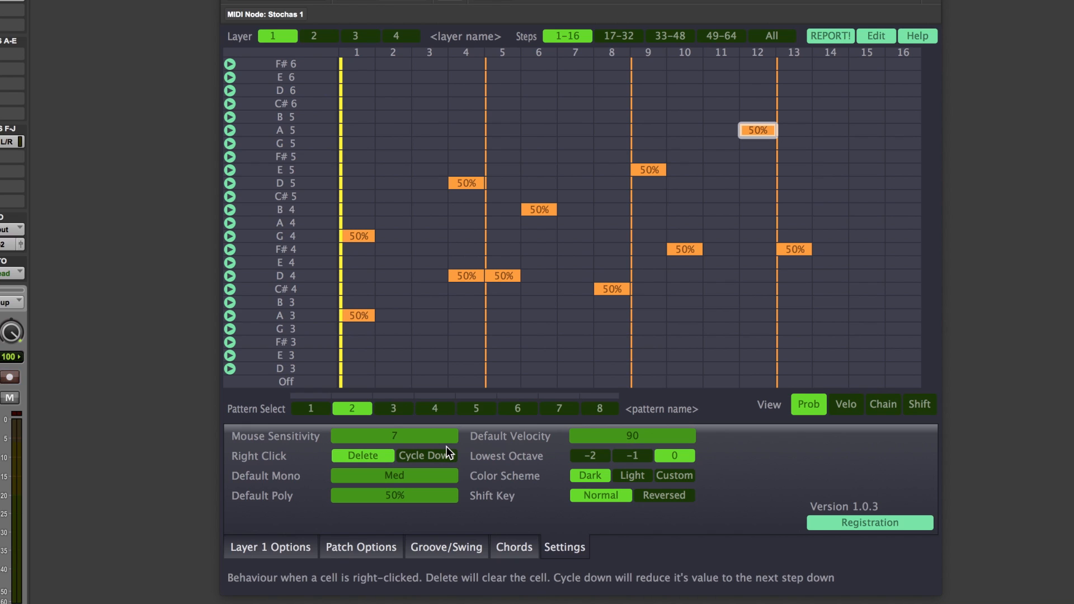
double_click(412, 436)
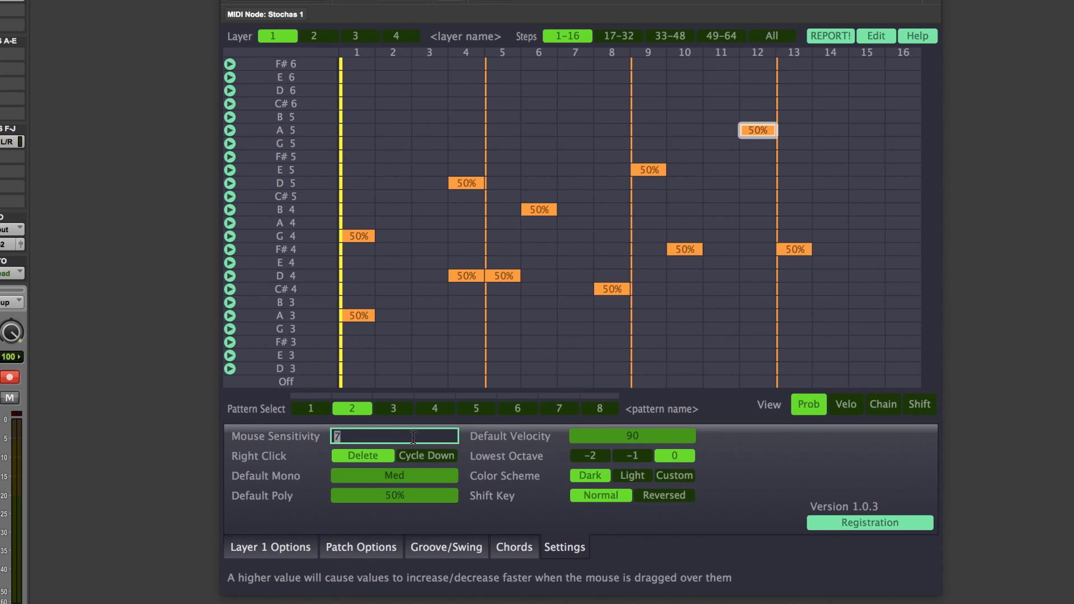
type("1")
key("Return")
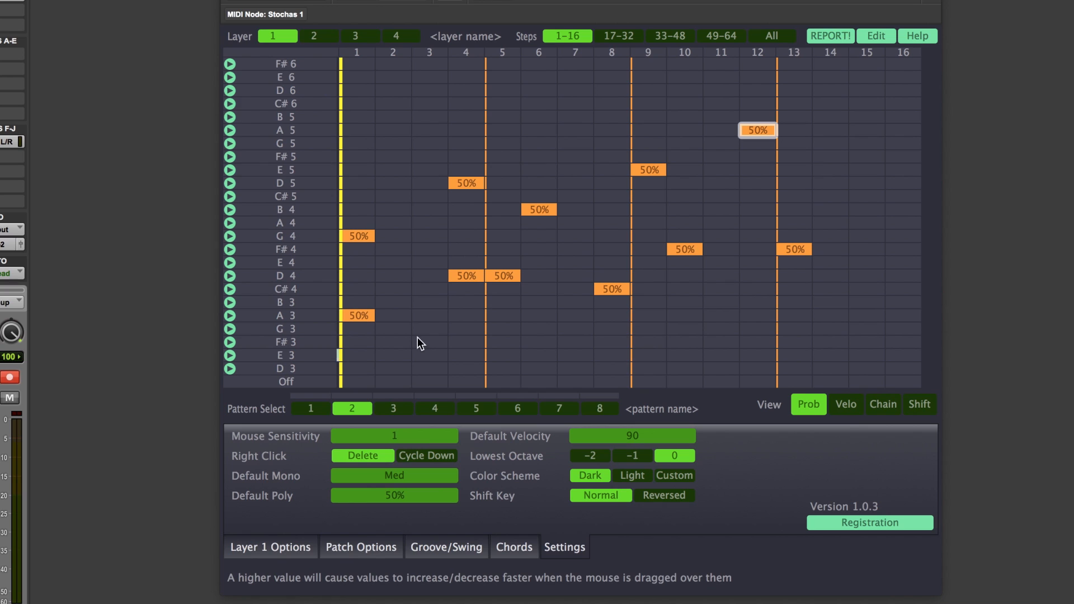
left_click(431, 341)
left_click_drag(433, 224, 441, 81)
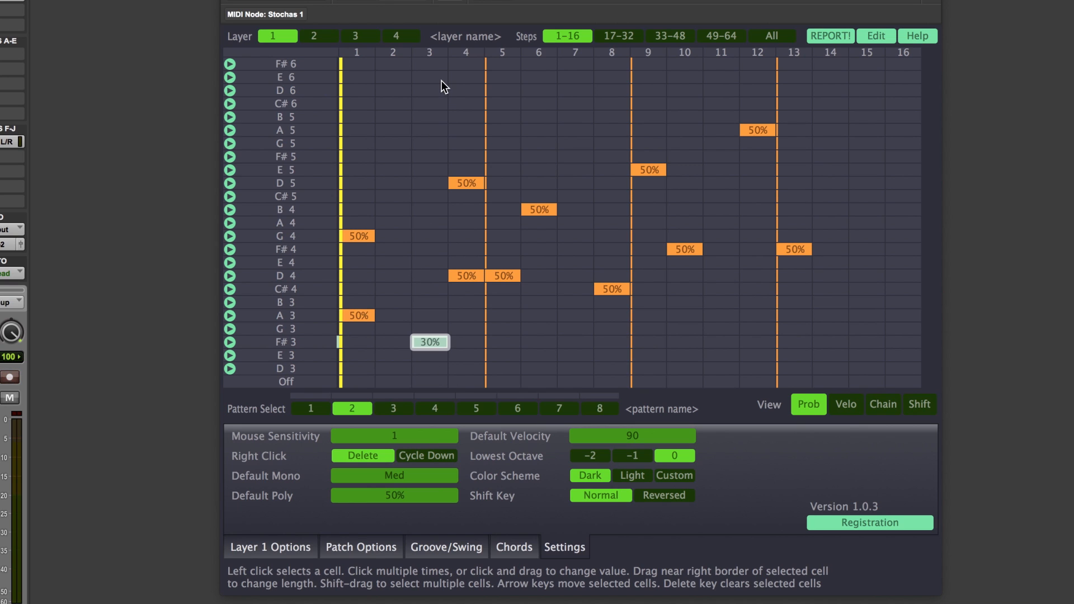
left_click_drag(540, 342, 537, 117)
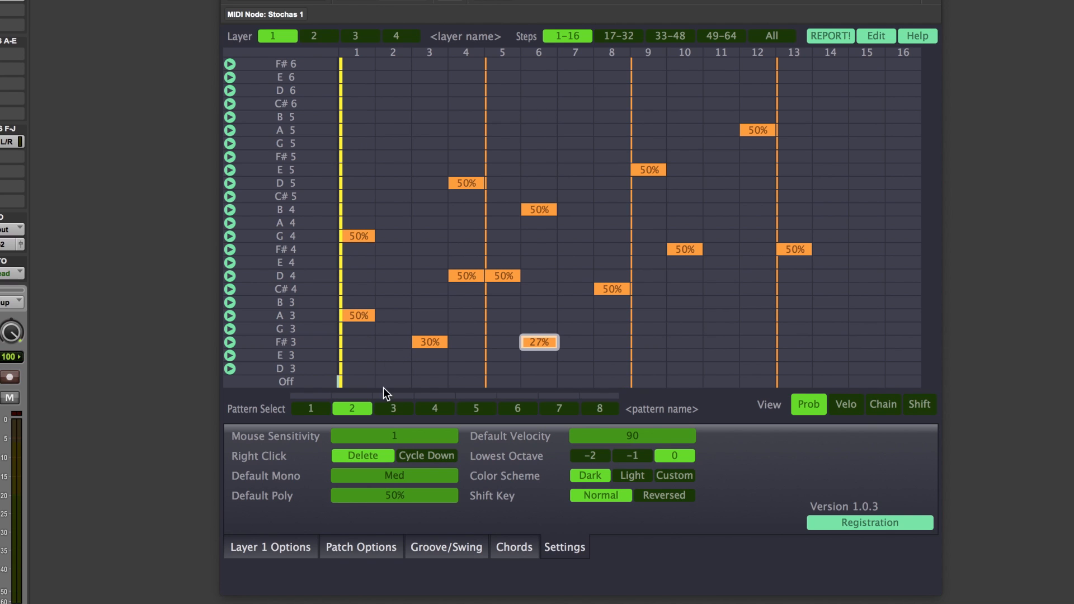
Set the mouse sensitivity to 10 and add an F#3 cell of 43% at step 7.
double_click(397, 437)
type("0")
key("Return")
left_click_drag(582, 343, 572, 308)
Set the mouse sensitivity to 7 and add an F#3 cell of 22% at step 2.
left_click(398, 436)
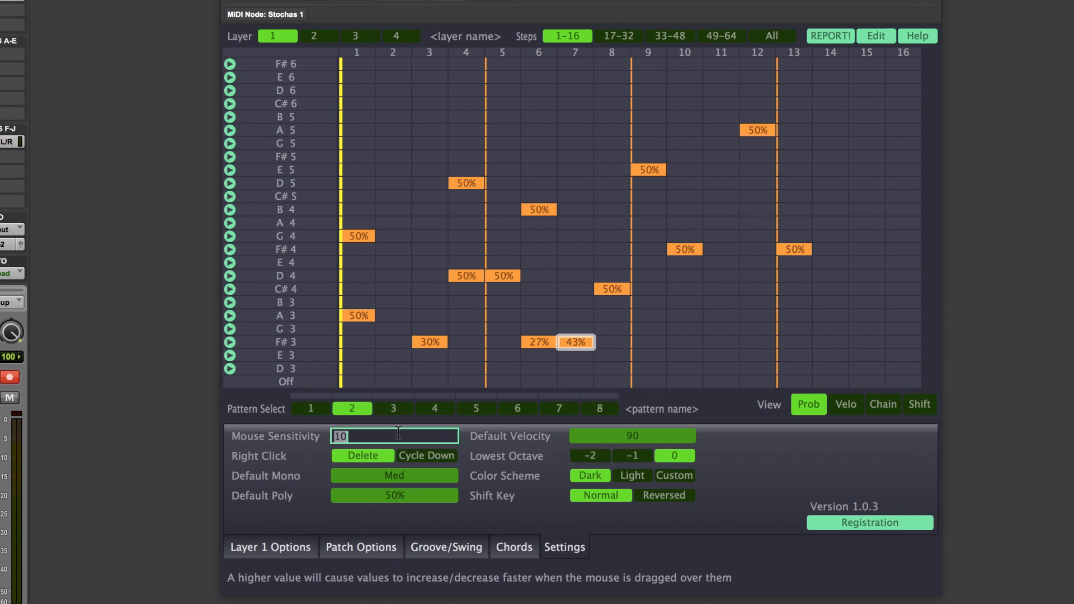
type("7")
key("Return")
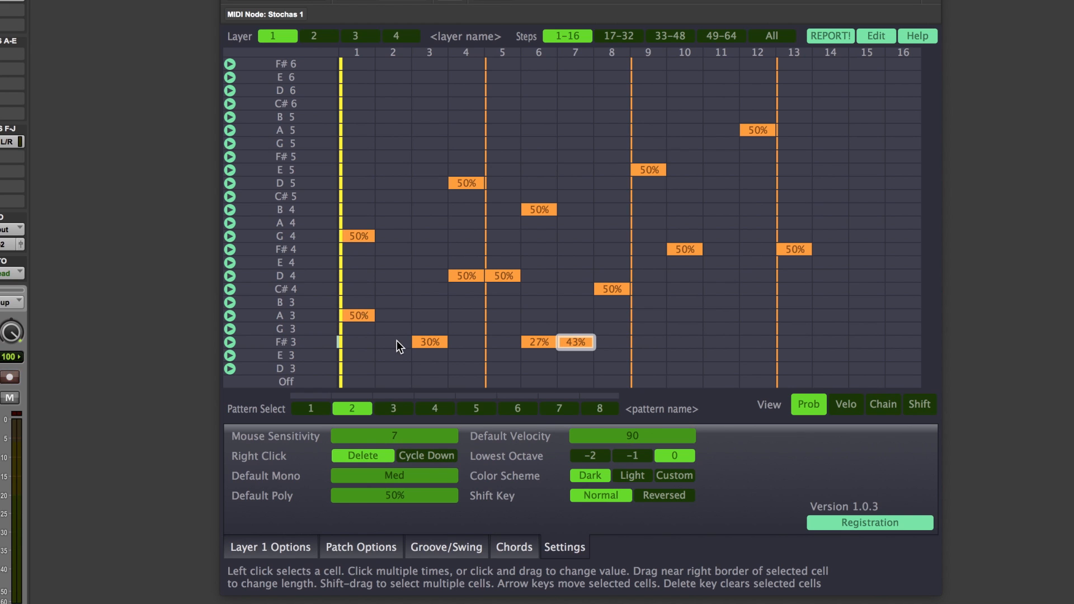
left_click_drag(397, 340, 391, 263)
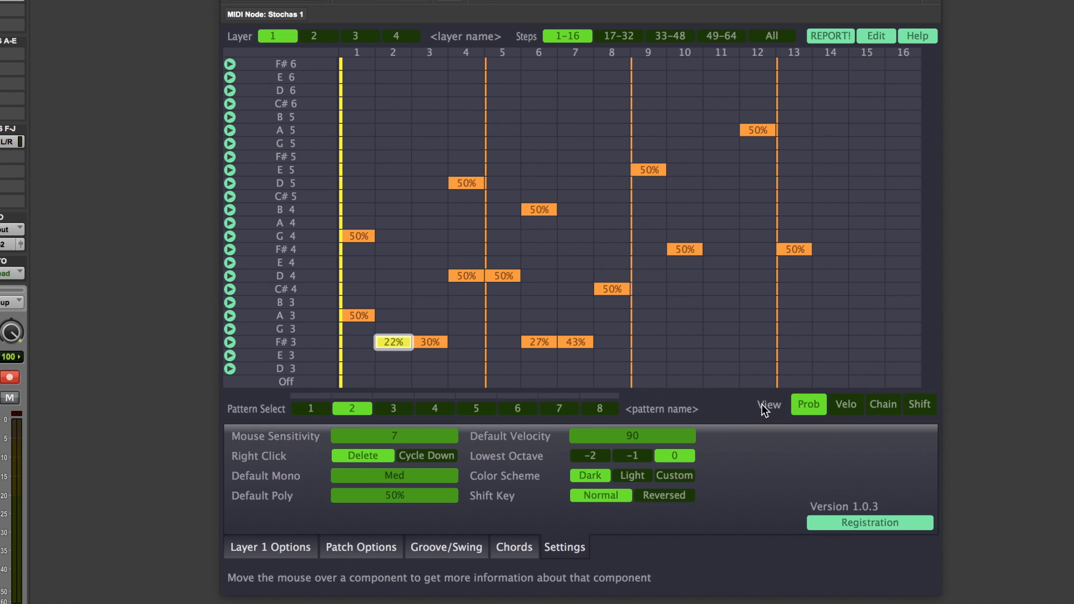
Set layer 1's probability mode to Mono and delete the D4 cell at step 4.
left_click(281, 546)
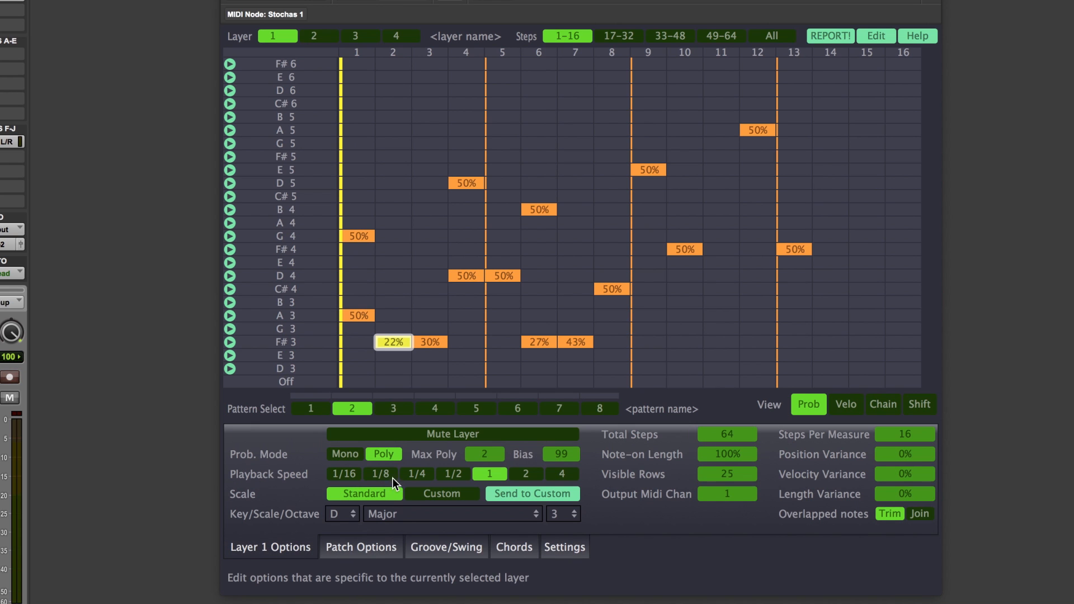
left_click(347, 452)
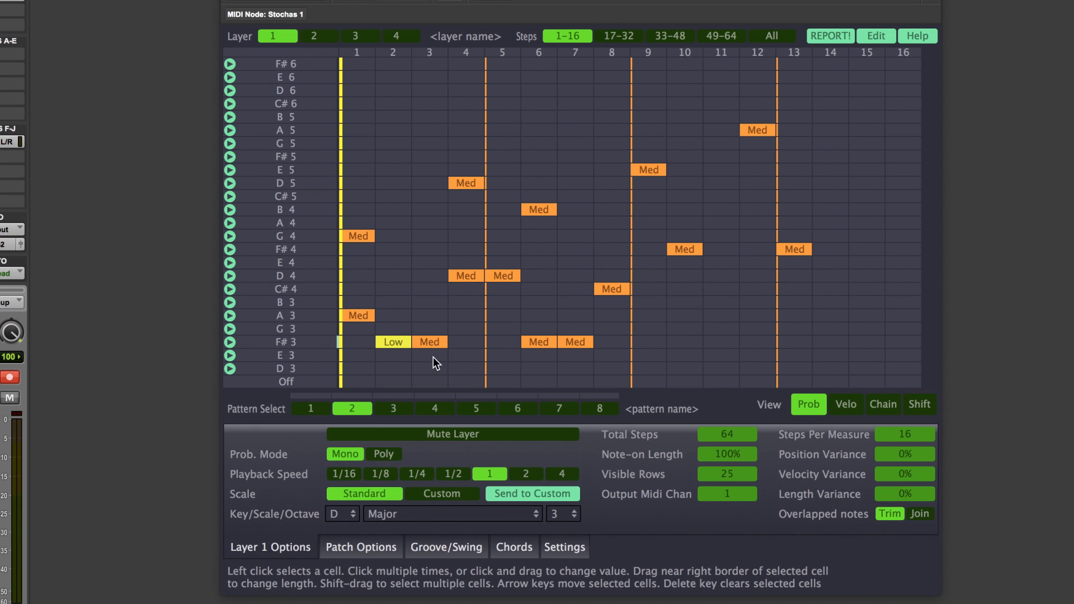
left_click(547, 548)
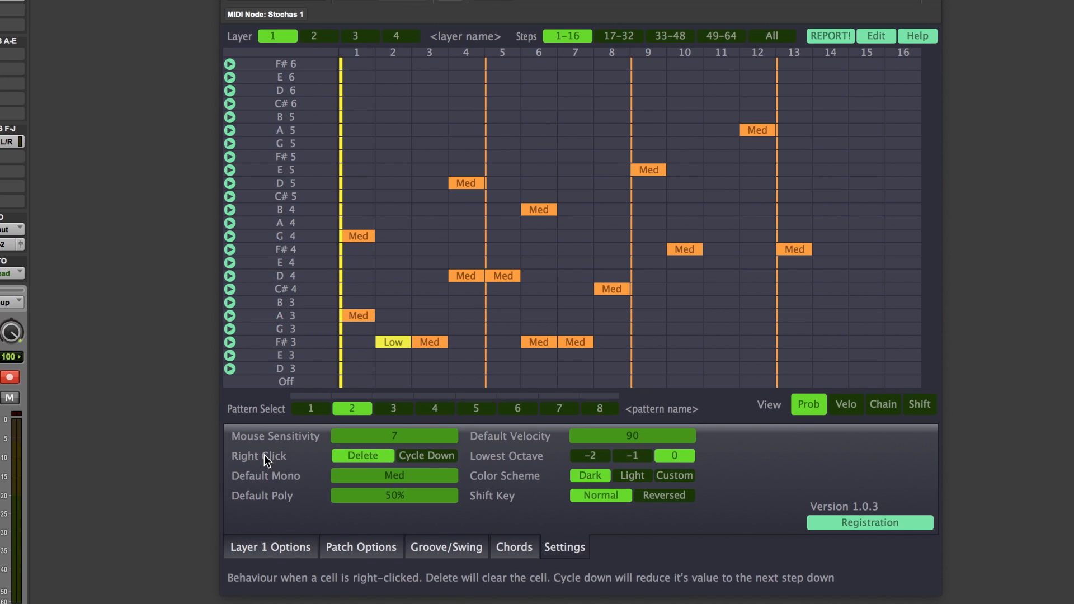
right_click(465, 276)
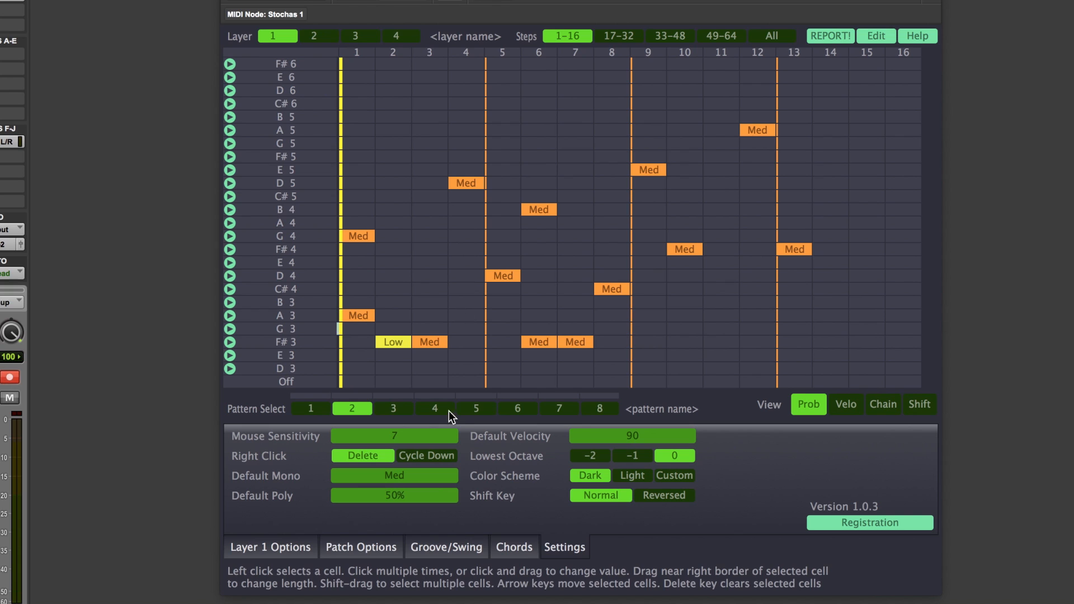
Set the Right Click behaviour to Cycle Down and lower the D4 cell at step 5 and the C#4 cell at step 8 to Low.
left_click(435, 454)
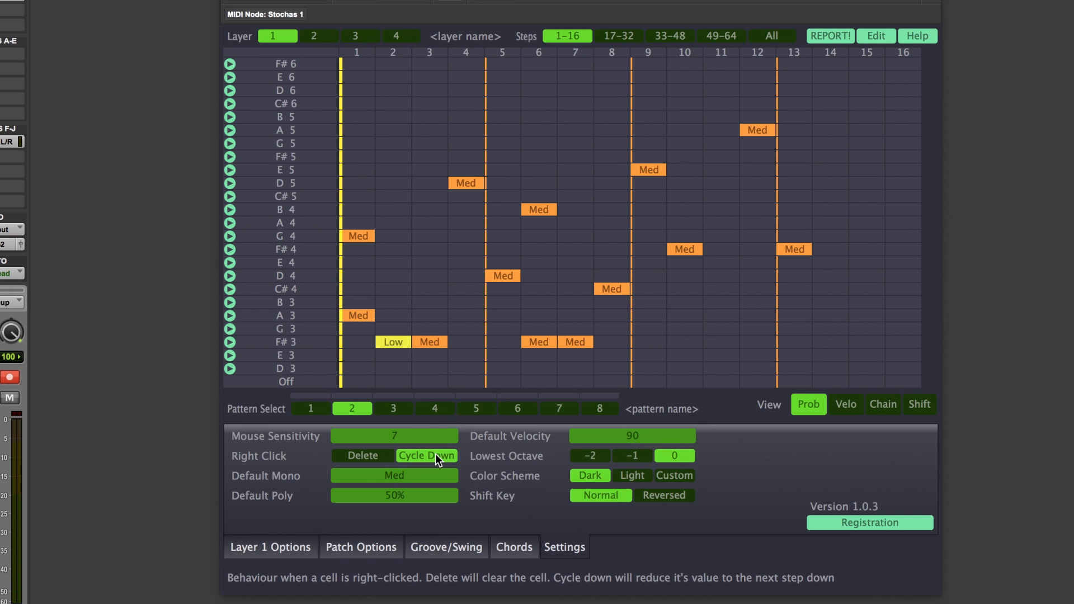
left_click(504, 274)
right_click(503, 274)
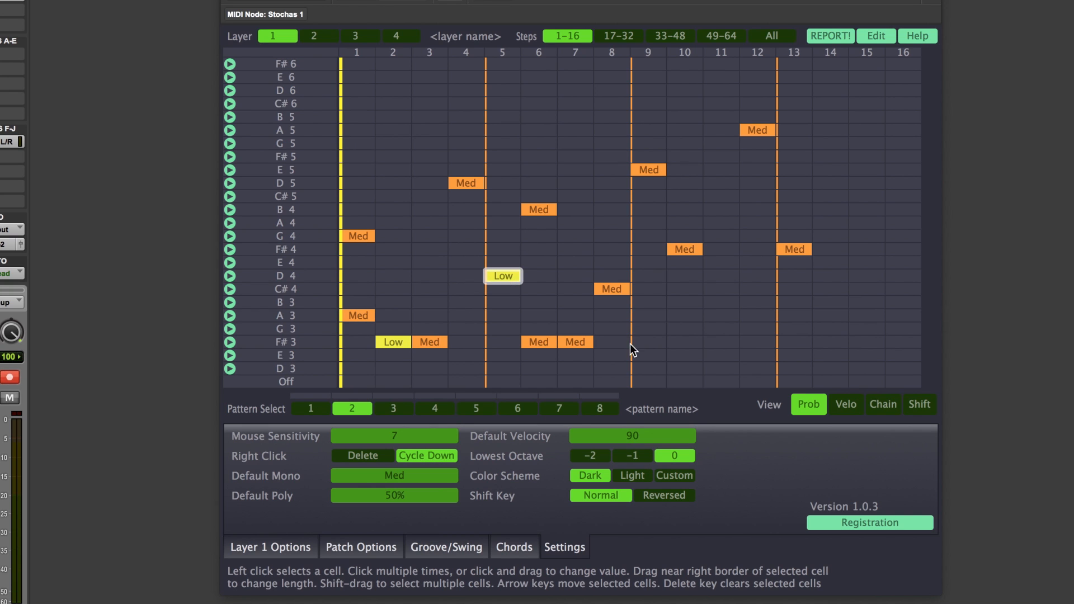
left_click(613, 289)
right_click(612, 288)
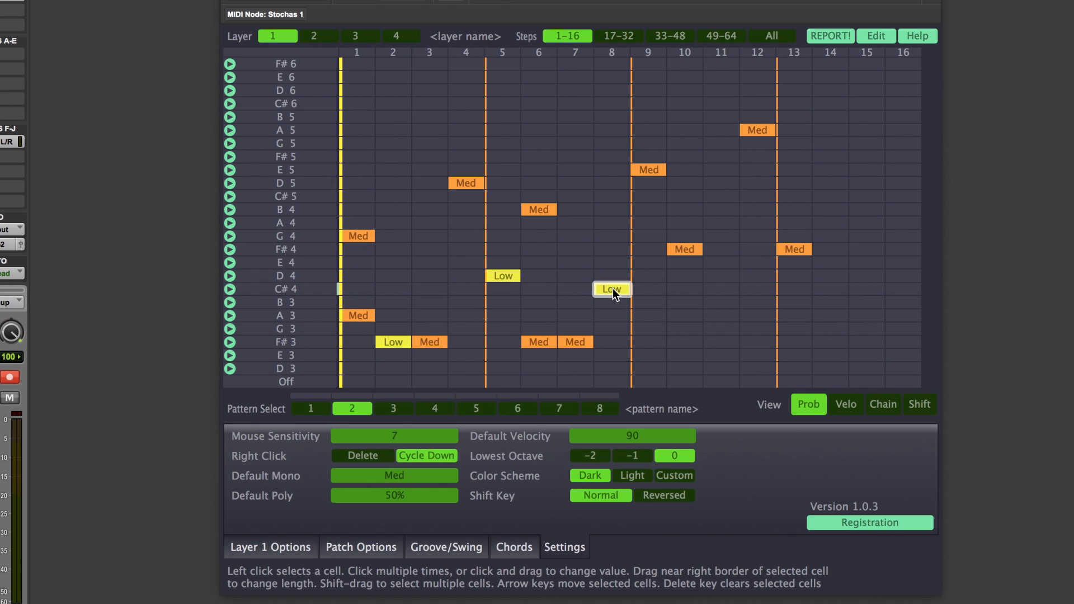
Raise the C#4 cell at step 8 to Med, and cycle the D4 cell at step 5 through High and empty to Low.
left_click(612, 288)
left_click(499, 272)
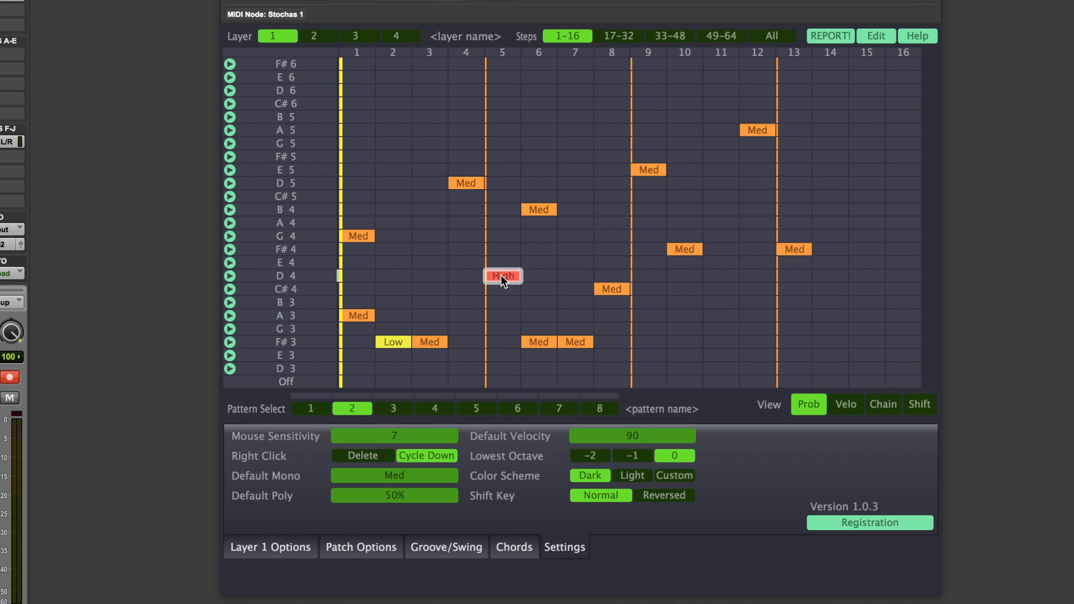
left_click_drag(502, 275, 495, 217)
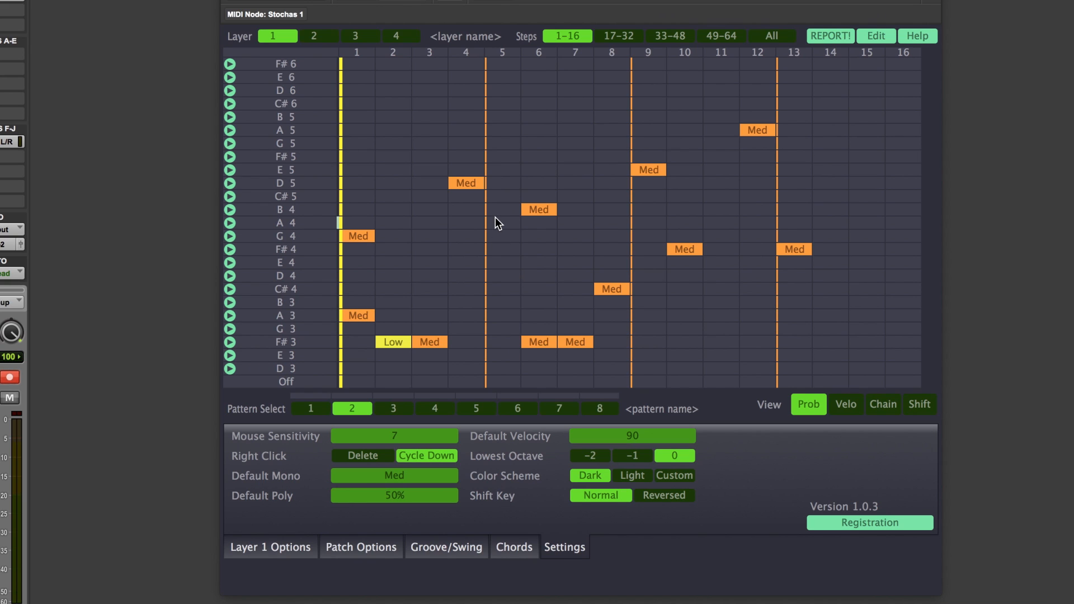
left_click(505, 276)
right_click(505, 276)
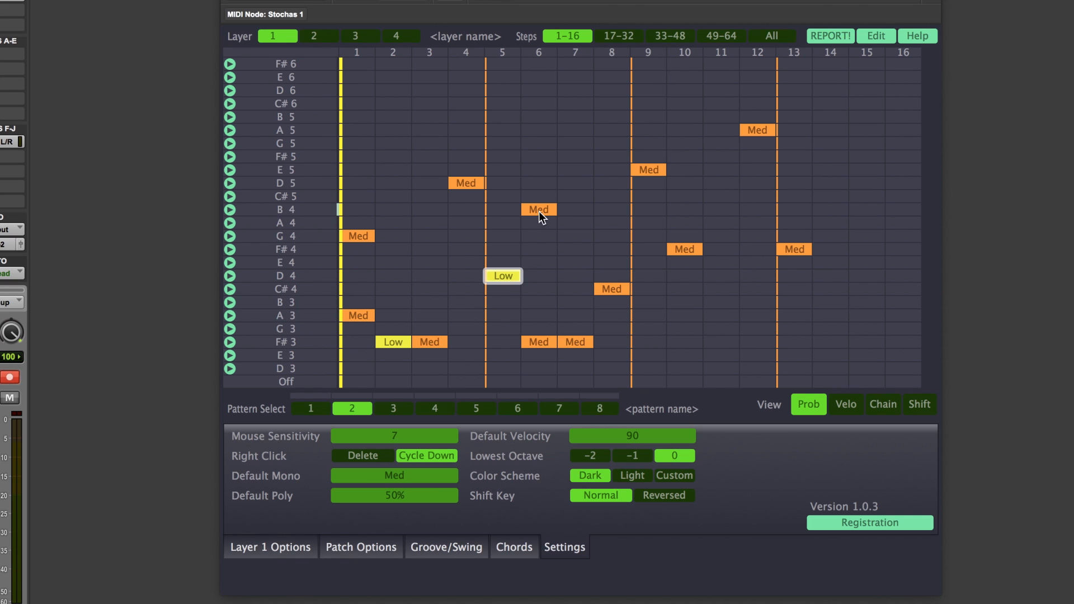
Lower the B4 cell at step 6 and the F#4 cell at step 10 to Low, and switch the grid to velocity view.
right_click(539, 210)
right_click(690, 250)
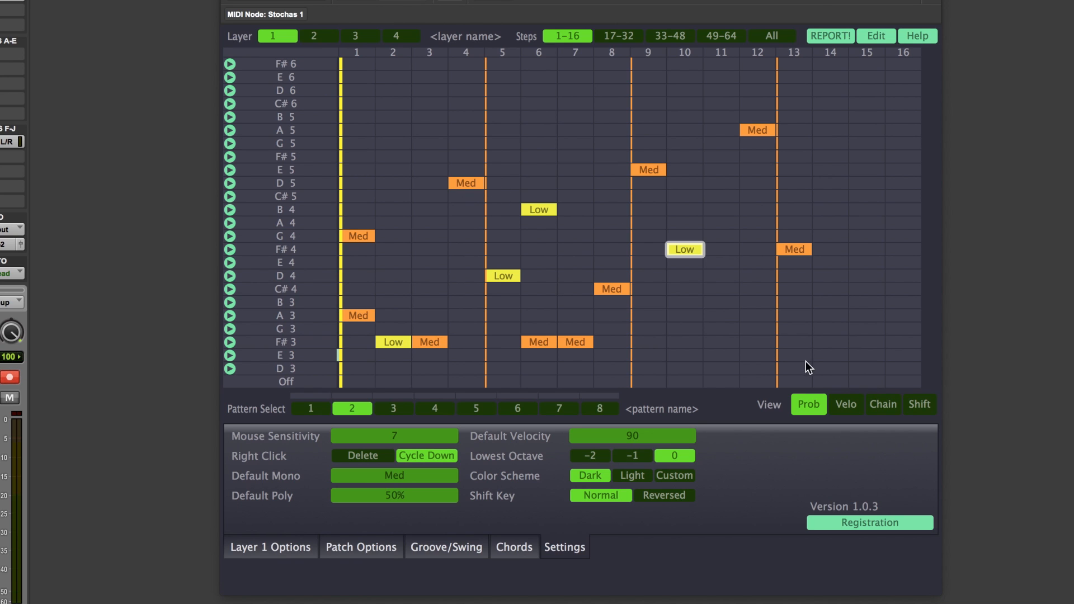
left_click(848, 401)
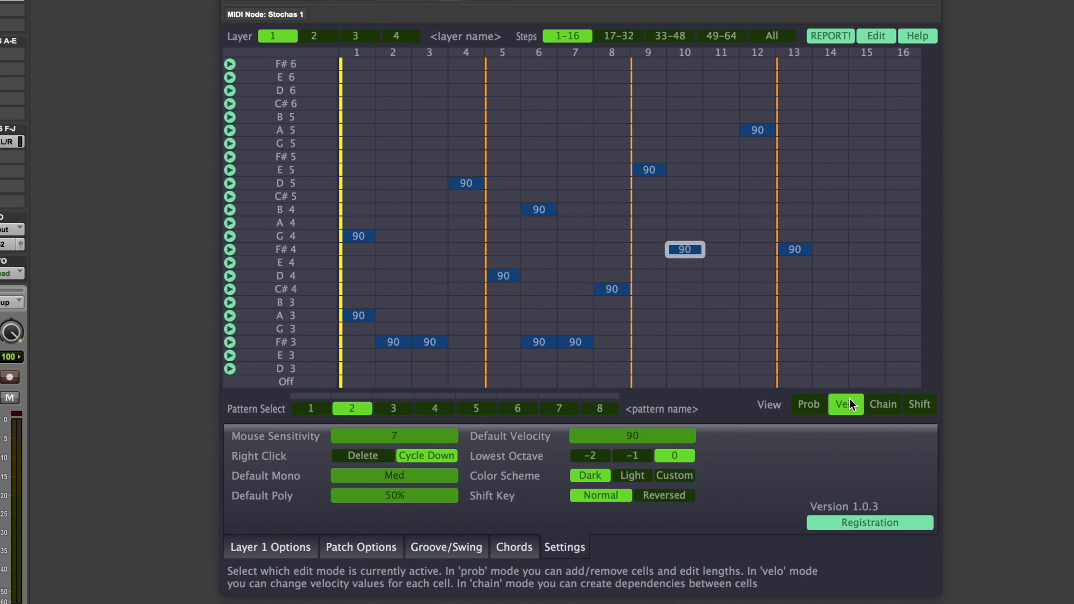
Lower the velocity of the B4 cell at step 6, D4 cell at step 5 and E5 cell at step 9 to 70.
left_click(542, 208)
left_click(500, 275)
left_click(500, 275)
left_click(646, 170)
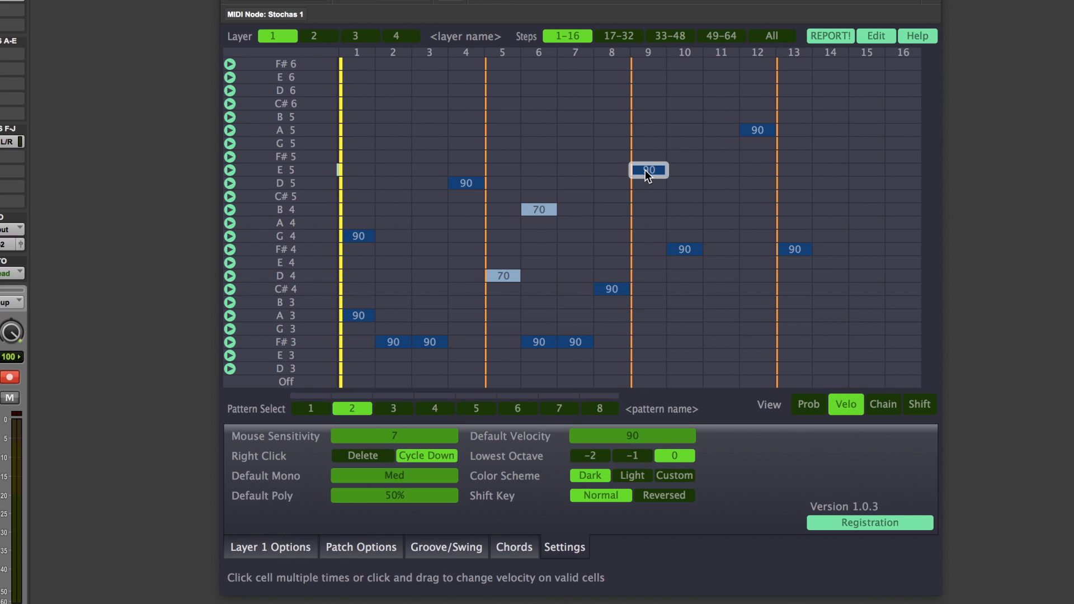
Lower the velocity of the F#4 cells at steps 13 and 10 to 35.
left_click(791, 250)
left_click(793, 251)
left_click(684, 250)
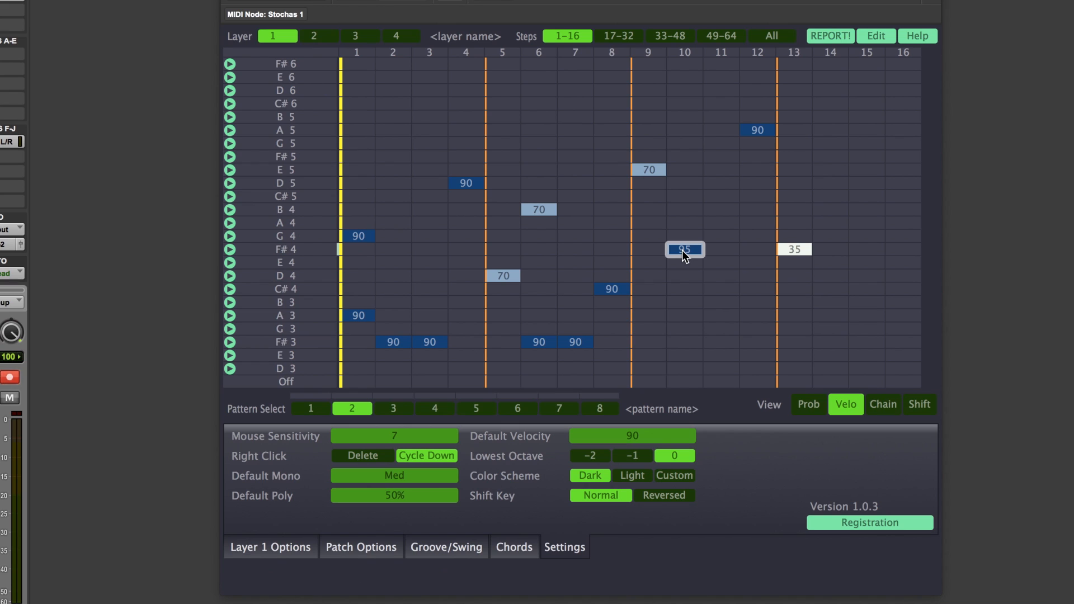
left_click(682, 250)
left_click(686, 250)
Raise the velocity of the F#4 cell at step 13 to 127.
left_click(799, 249)
left_click(799, 248)
left_click(799, 247)
left_click(799, 248)
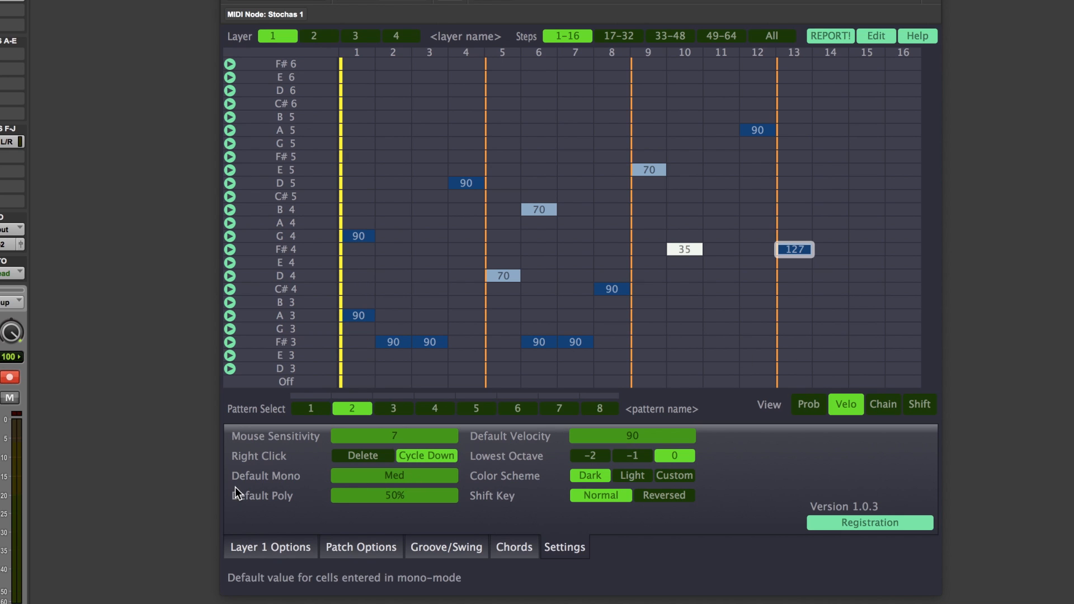
Return the grid to probability view and add Med cells on F#4 at steps 3 and 7.
left_click(813, 407)
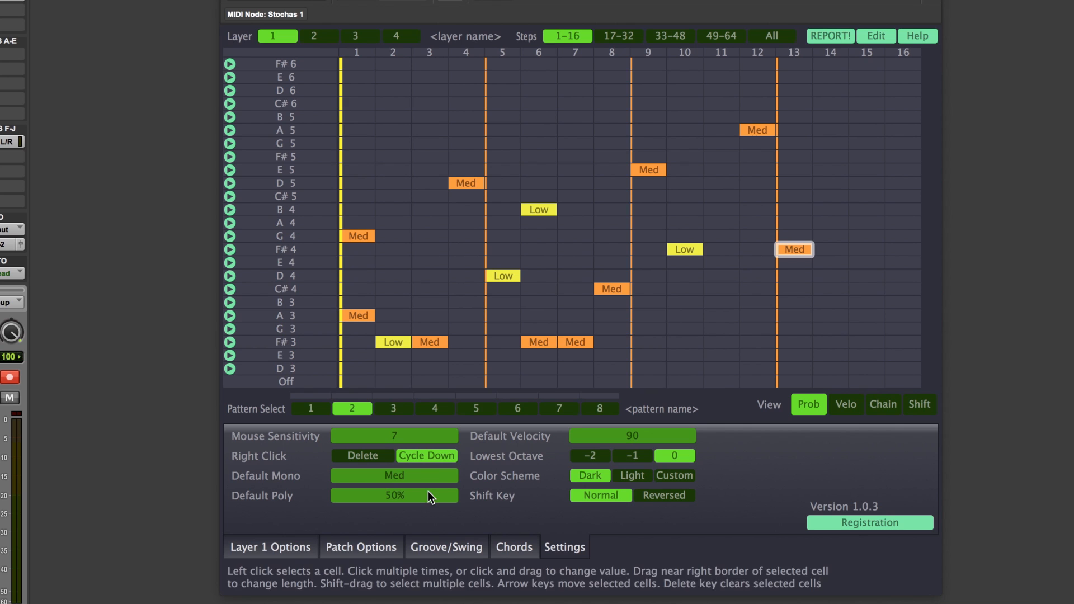
left_click(430, 247)
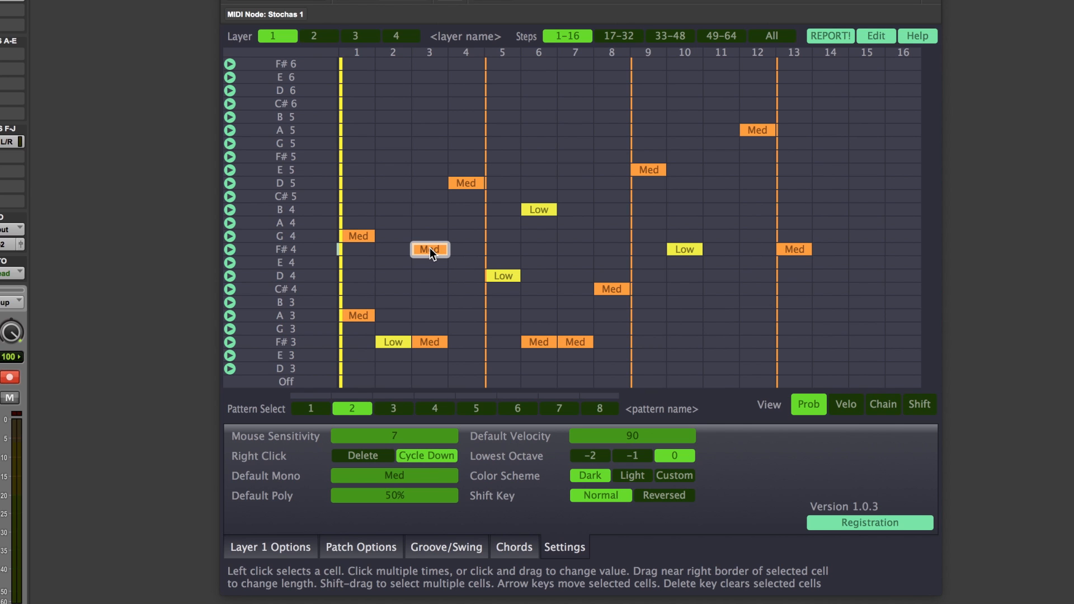
left_click(586, 251)
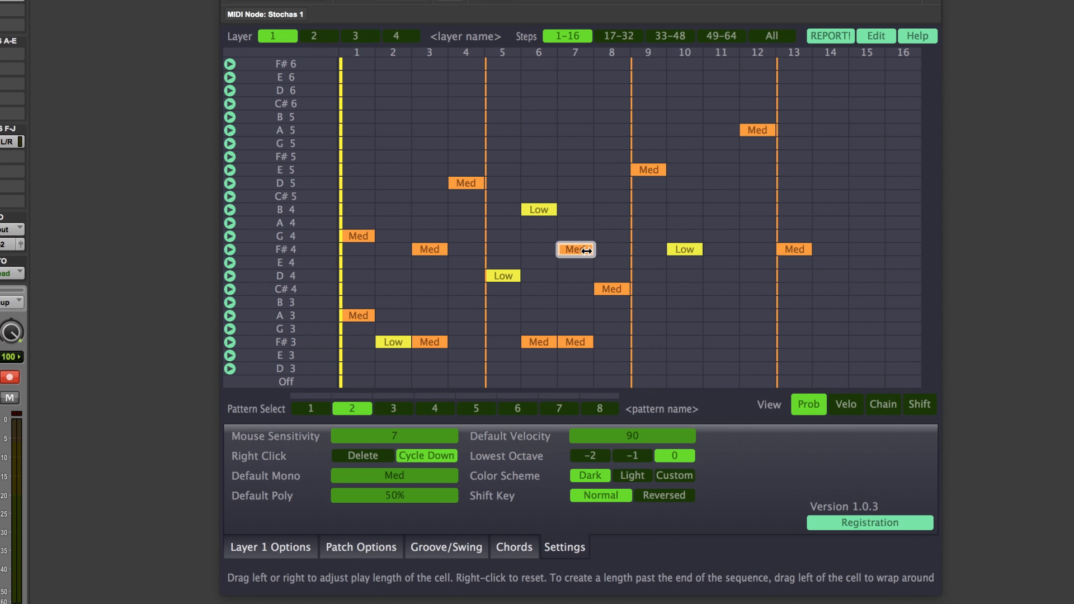
Set Default Mono to High and add cells at B3 step 11, C#4 step 15 and E3 step 11.
left_click(414, 477)
left_click(414, 477)
left_click_drag(414, 475, 413, 445)
left_click(706, 307)
left_click(851, 289)
left_click(721, 354)
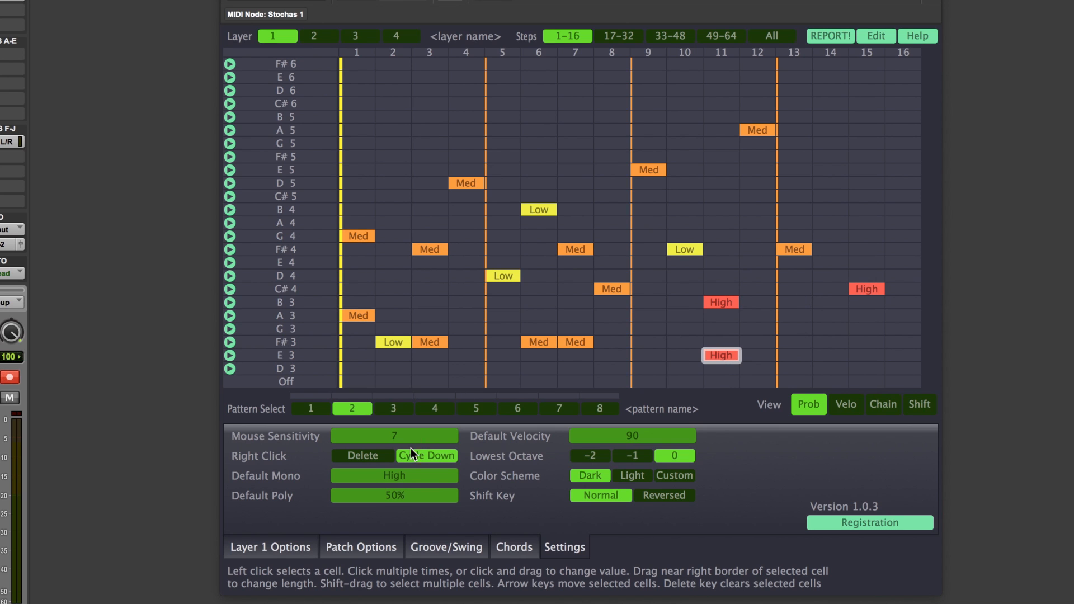
Set Default Mono to Low and add cells at D5 step 2 and C#6 step 6.
mouse_move(398, 475)
left_mouse_down()
mouse_move(398, 505)
mouse_move(395, 463)
mouse_move(392, 491)
left_mouse_up()
left_click(393, 178)
left_click(532, 107)
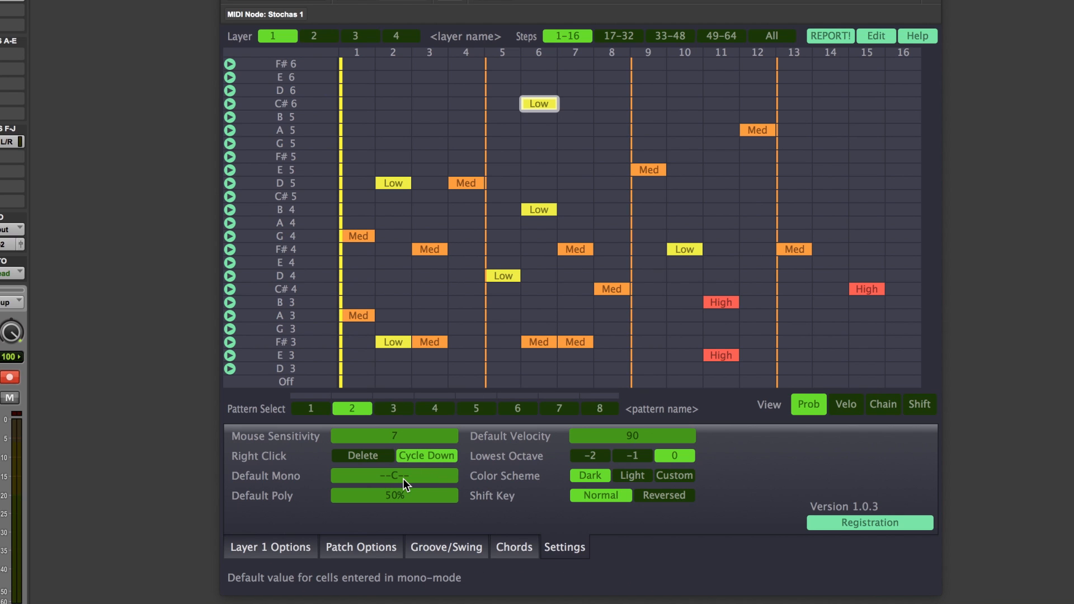
Set Default Mono to --C-- and add cells at A4 step 4, B4 step 8, and C#5 steps 12 and 15.
left_click(471, 223)
left_click(609, 208)
left_click(744, 197)
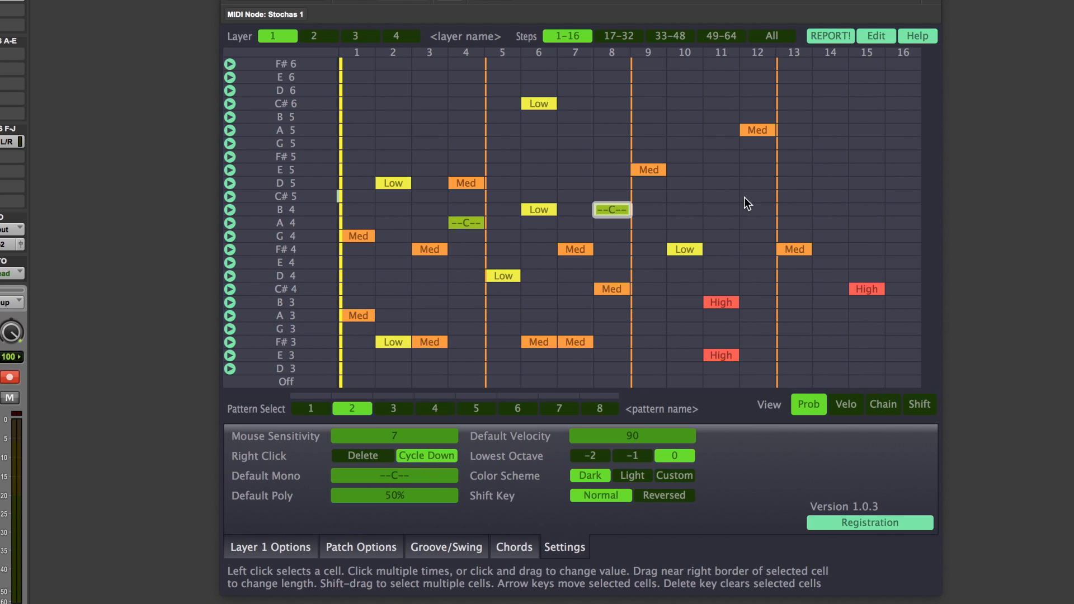
left_click(850, 196)
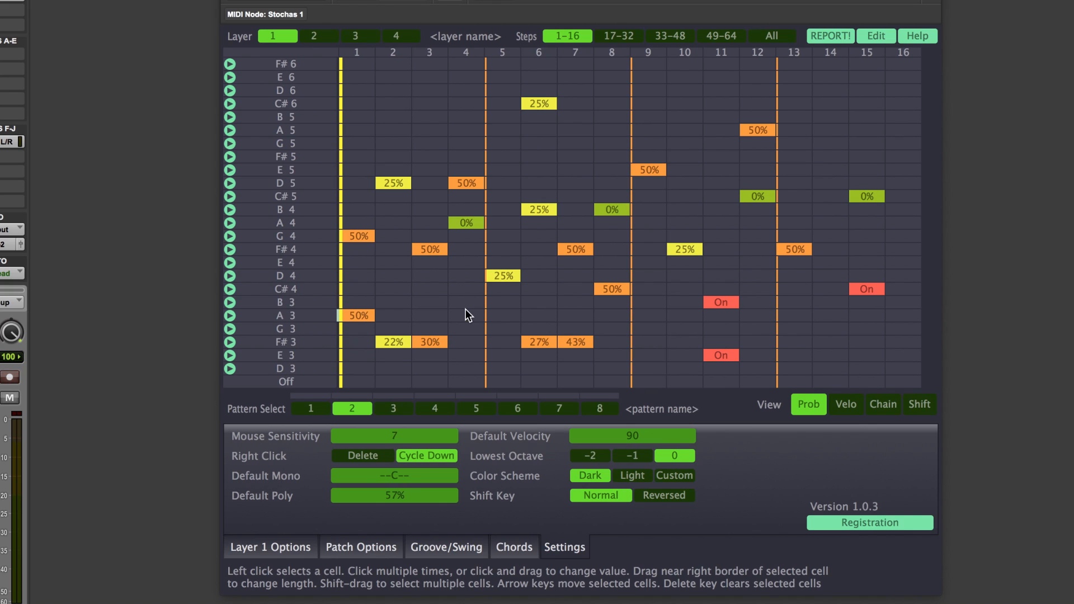
With Default Poly set to 57% in poly mode, add cells at A3 step 4, B3 step 7, D5 step 11 and A5 step 14.
left_click(572, 302)
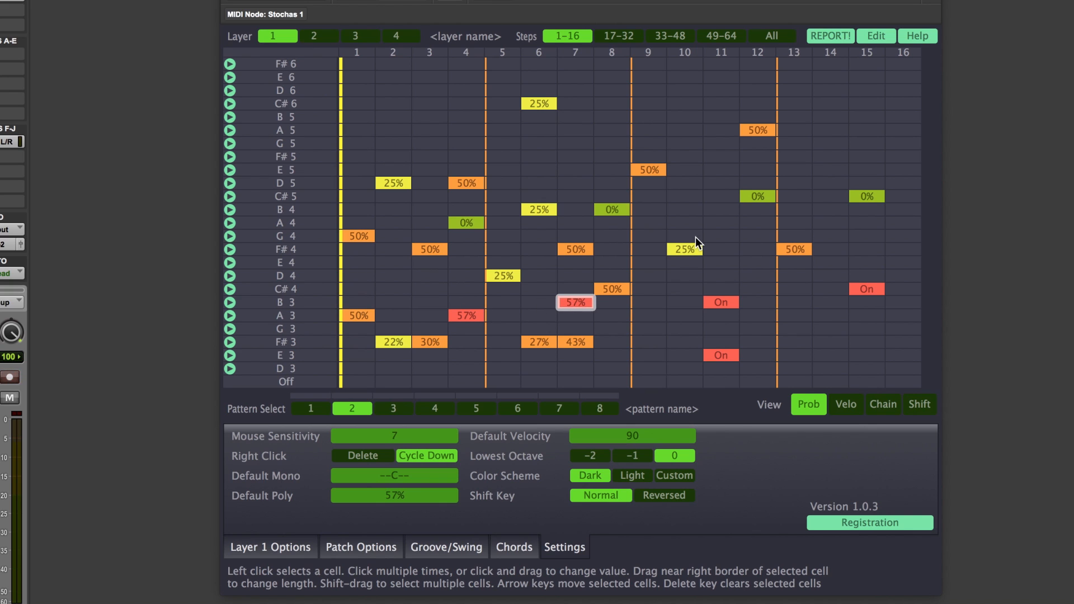
left_click(709, 181)
left_click(822, 128)
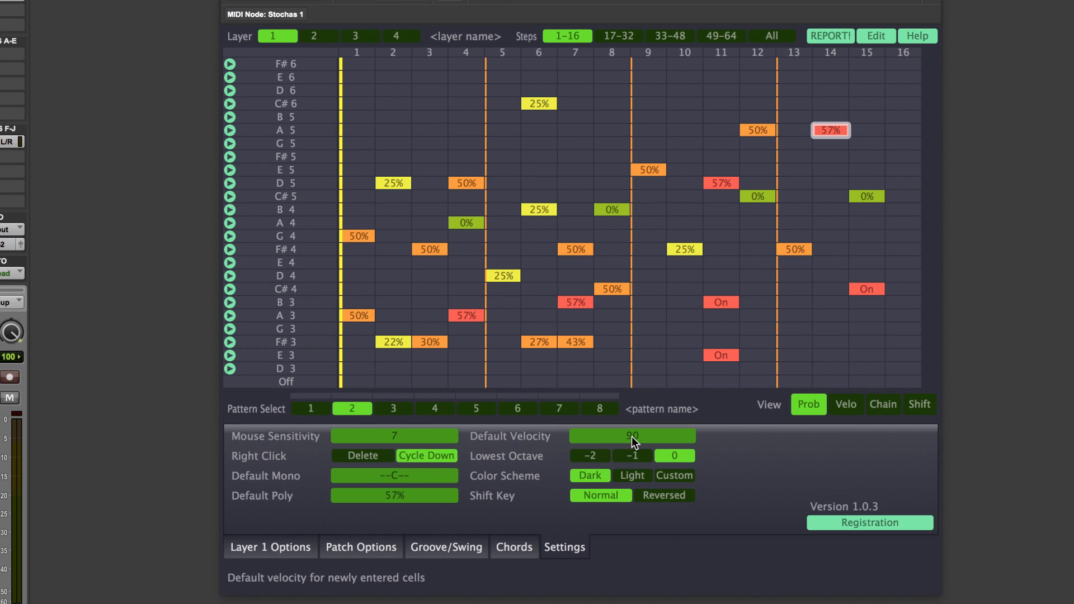
Switch the grid to velocity view and set the Default Velocity to 127.
left_click(840, 405)
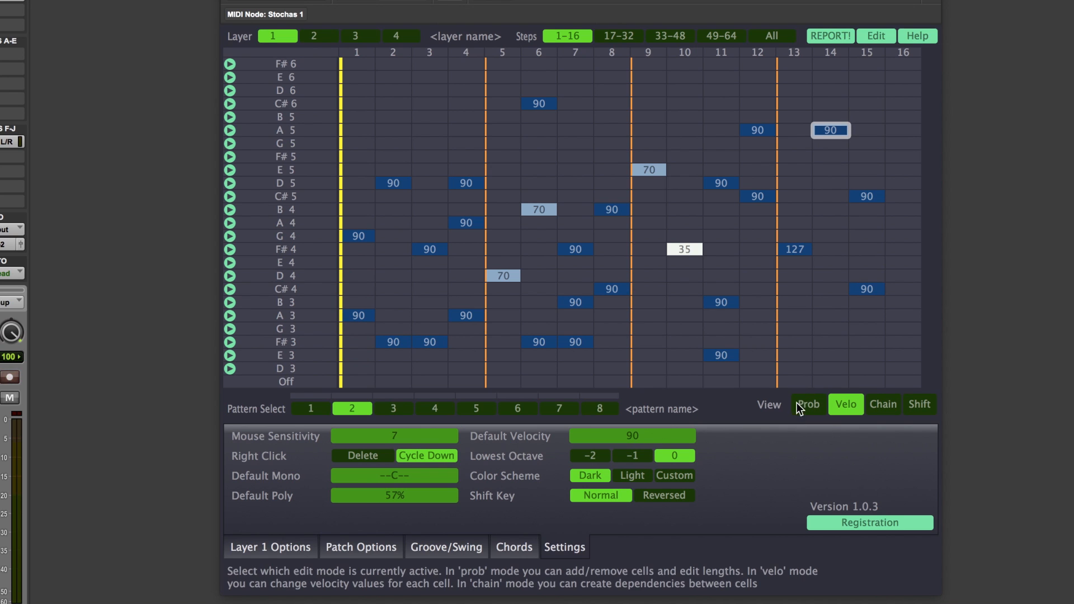
left_click(636, 435)
type("127")
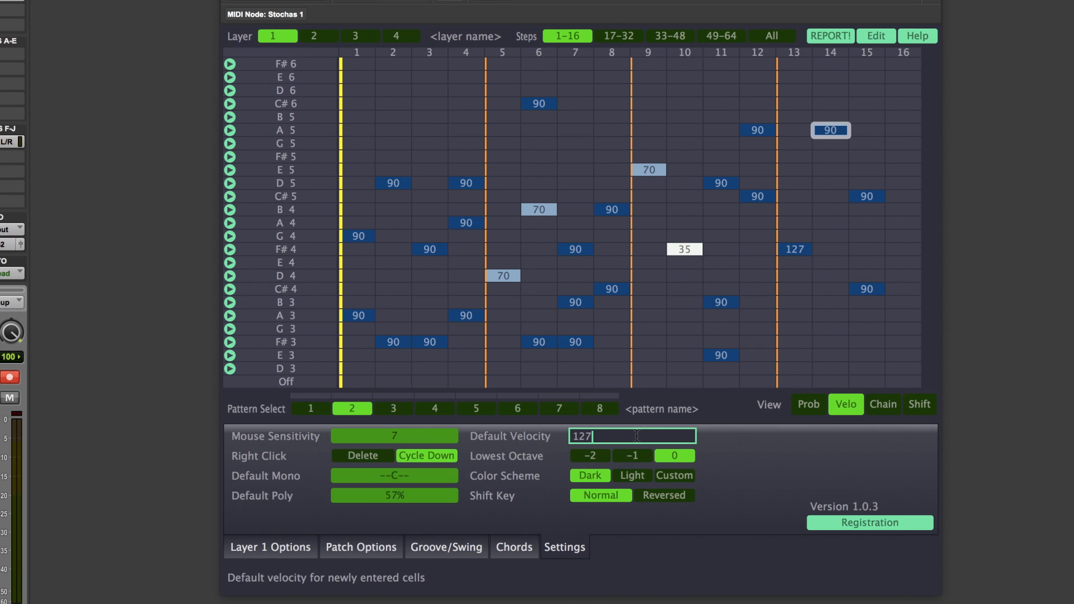
key("Return")
Add cells on B4, A4 and G4 at step 14 in probability view and show their velocities.
left_click(808, 404)
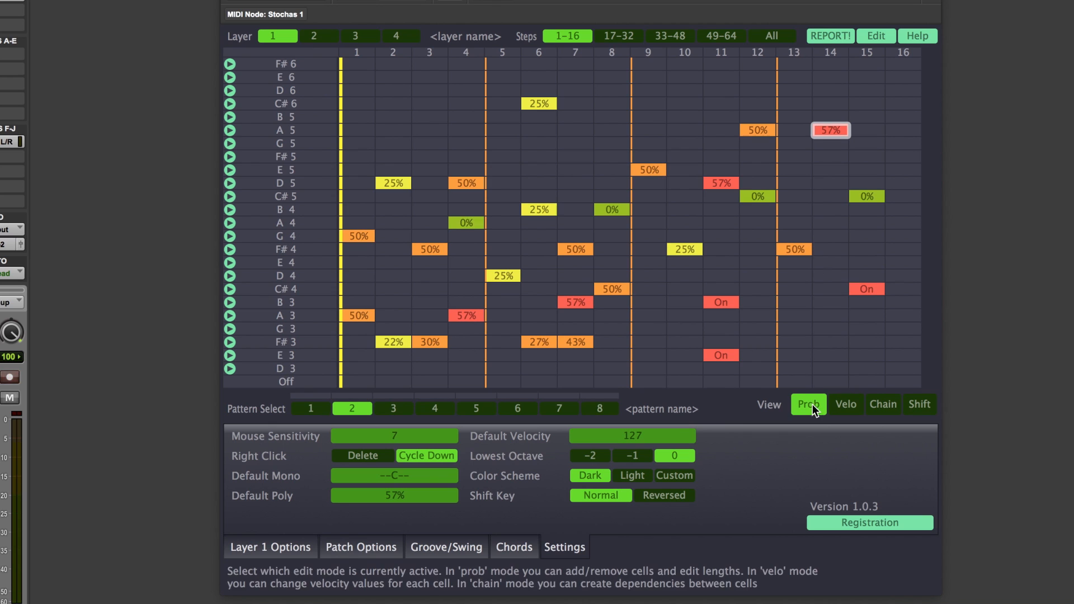
left_click(830, 210)
left_click(831, 235)
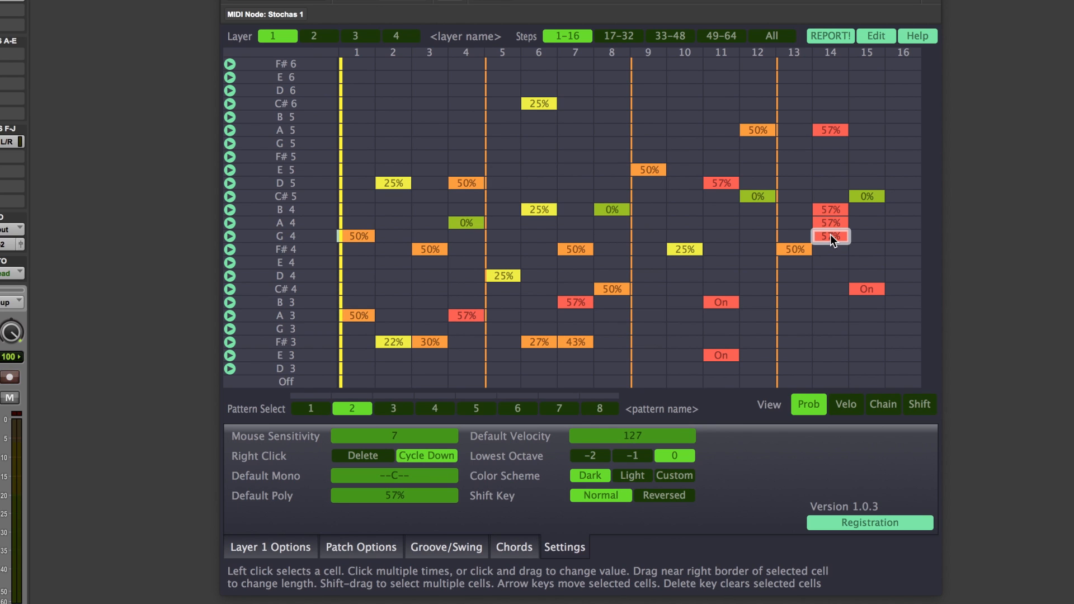
left_click(842, 404)
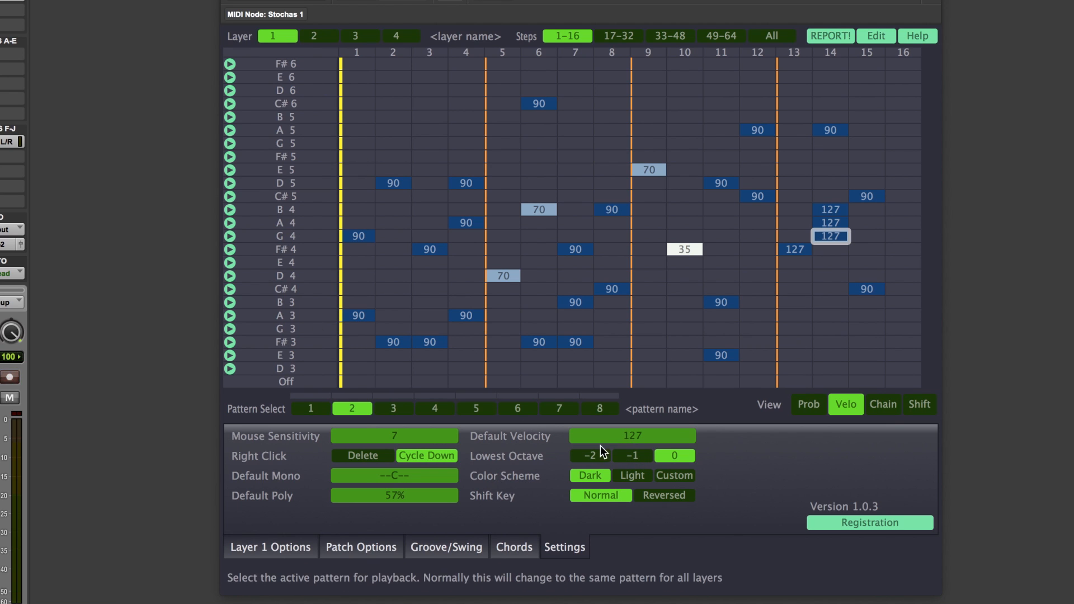
Preview the Light color scheme in the probability and shift views, and set the color scheme to Custom.
left_click(636, 479)
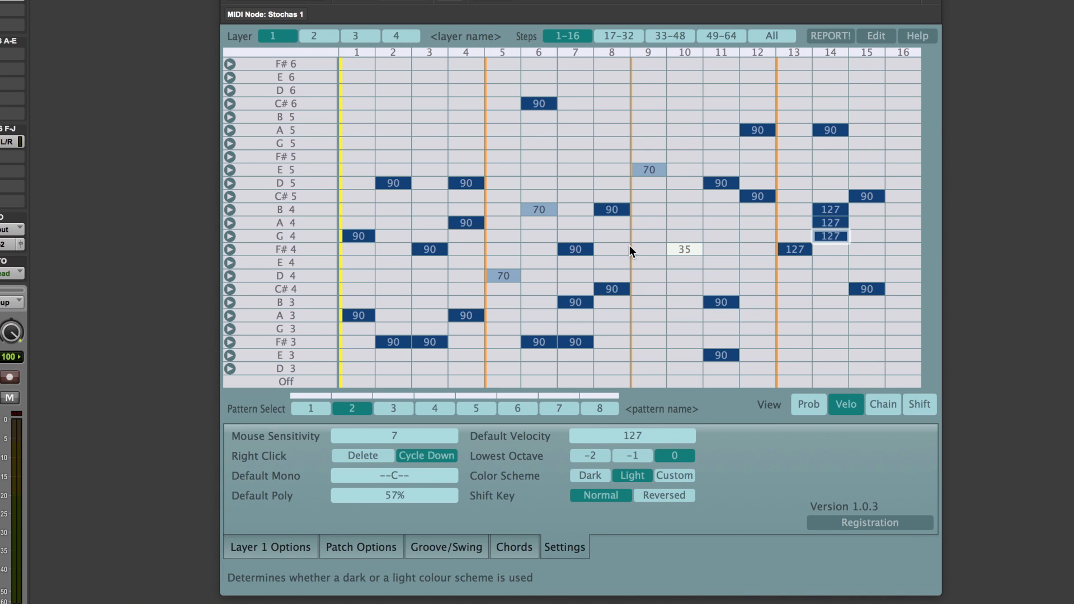
left_click(816, 409)
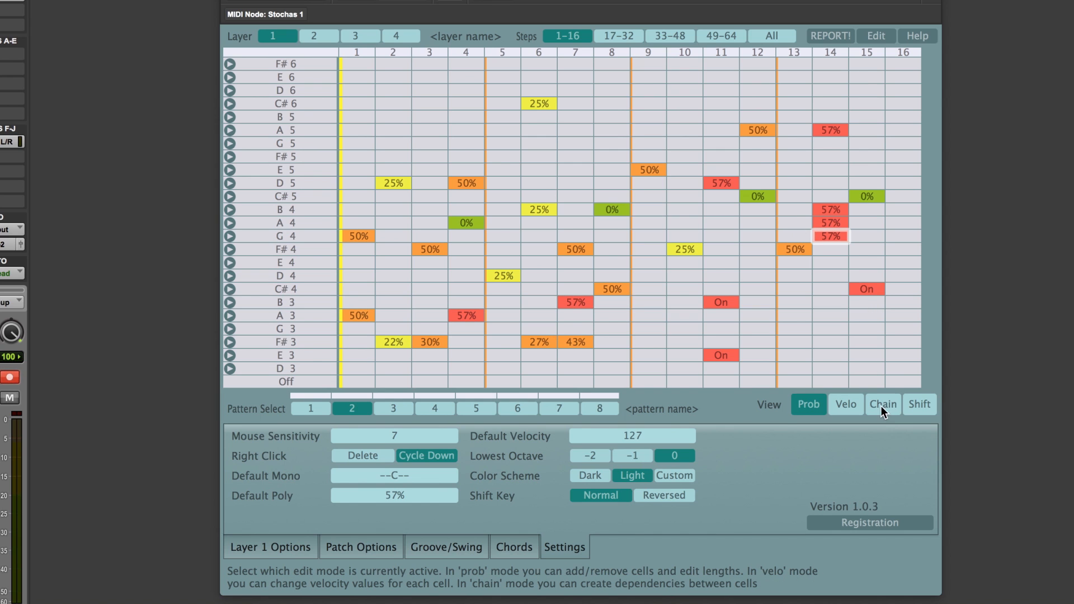
left_click(910, 405)
left_click(808, 404)
left_click(677, 474)
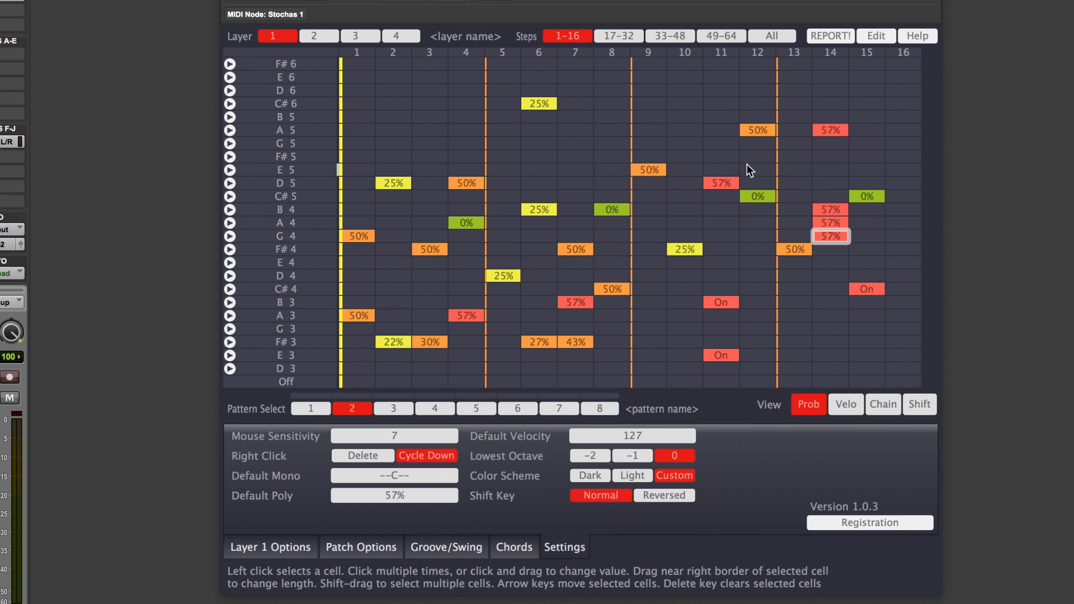
Select the cells from G5 to G3 across steps 7–12, set Shift Key to Reversed and select B5 to A3 across steps 2–8.
left_click_drag(776, 136, 560, 324)
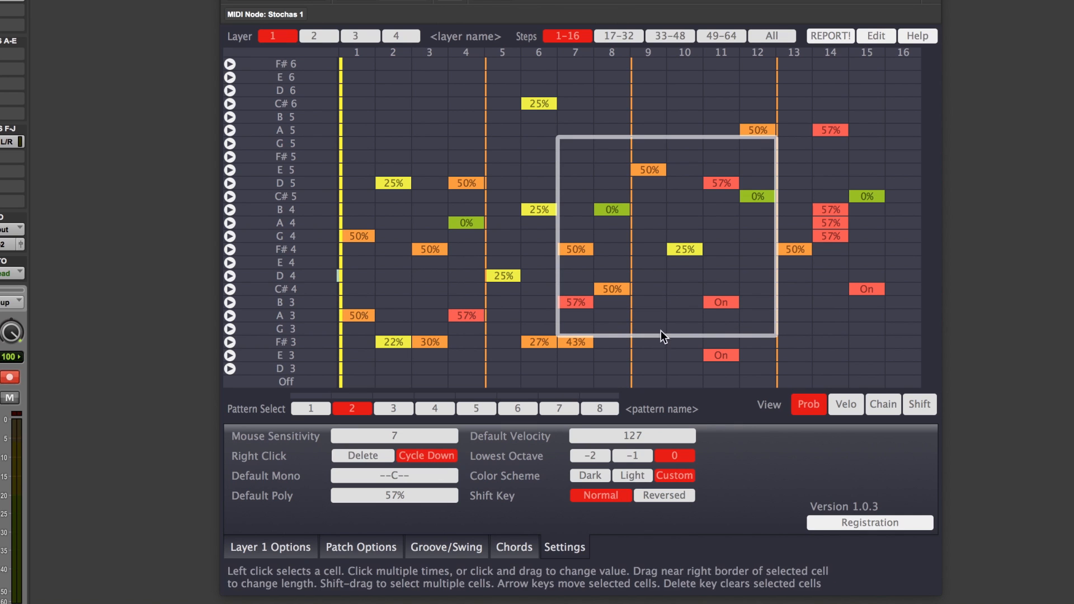
left_click(659, 493)
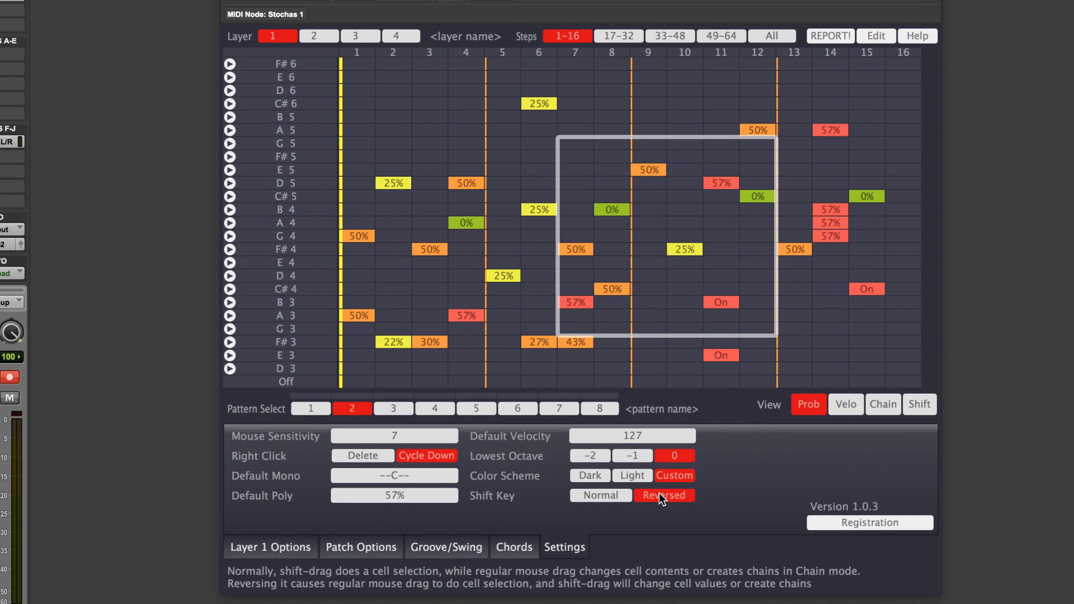
left_click_drag(395, 116, 604, 317)
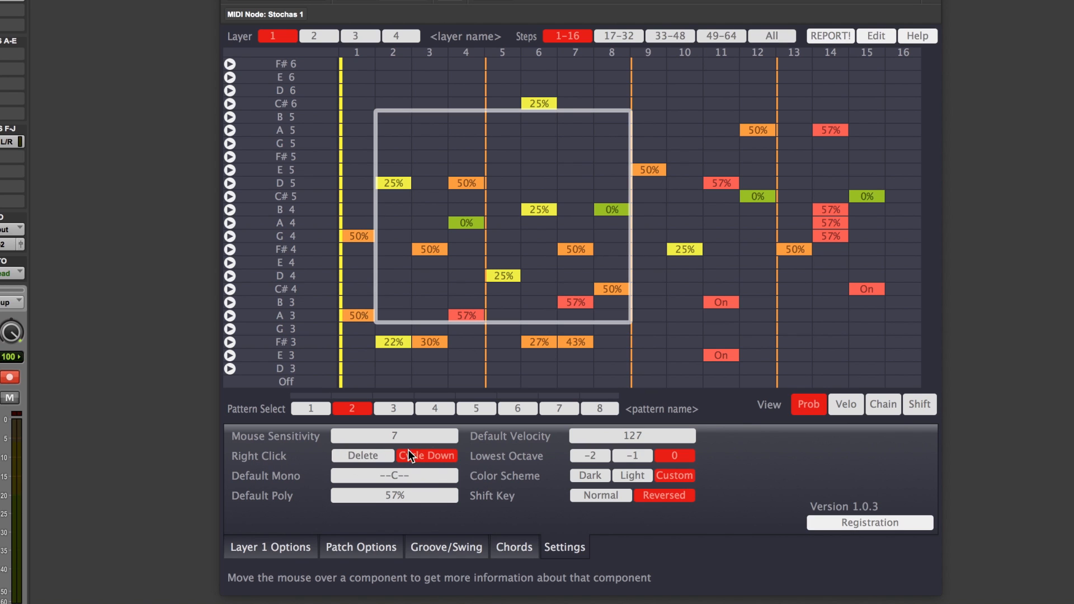
Cycle the D5 cell at step 11 down to 25% and raise it to 50%.
right_click(717, 184)
right_click(718, 184)
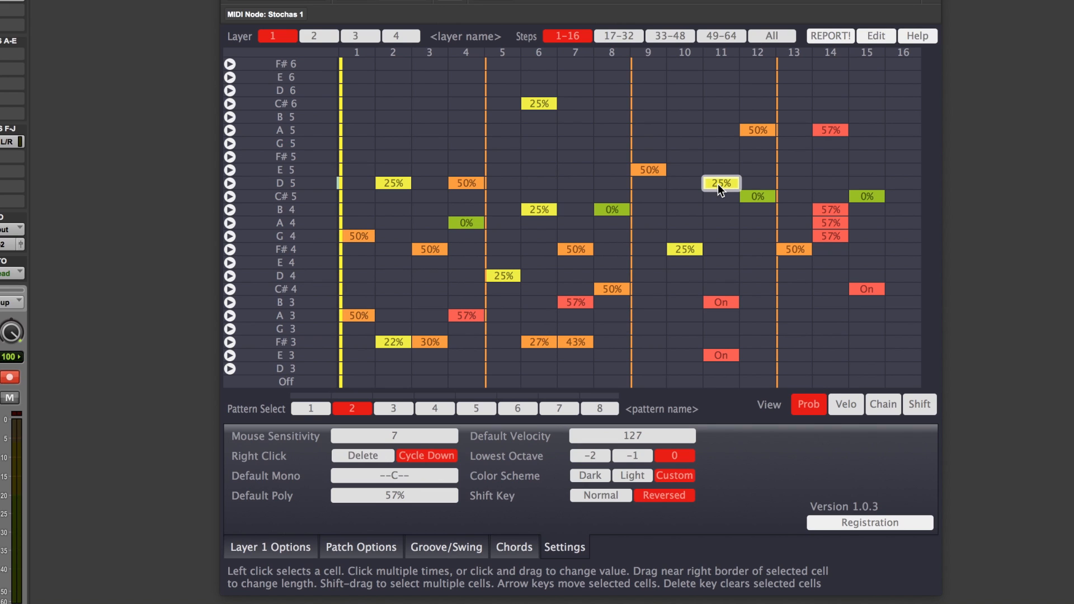
mouse_move(717, 183)
left_mouse_down()
mouse_move(716, 86)
mouse_move(713, 199)
mouse_move(712, 180)
left_mouse_up()
left_click(711, 182)
Set Shift Key to Normal and change the probability of the E5 cell at step 9 to 31%.
left_click(603, 498)
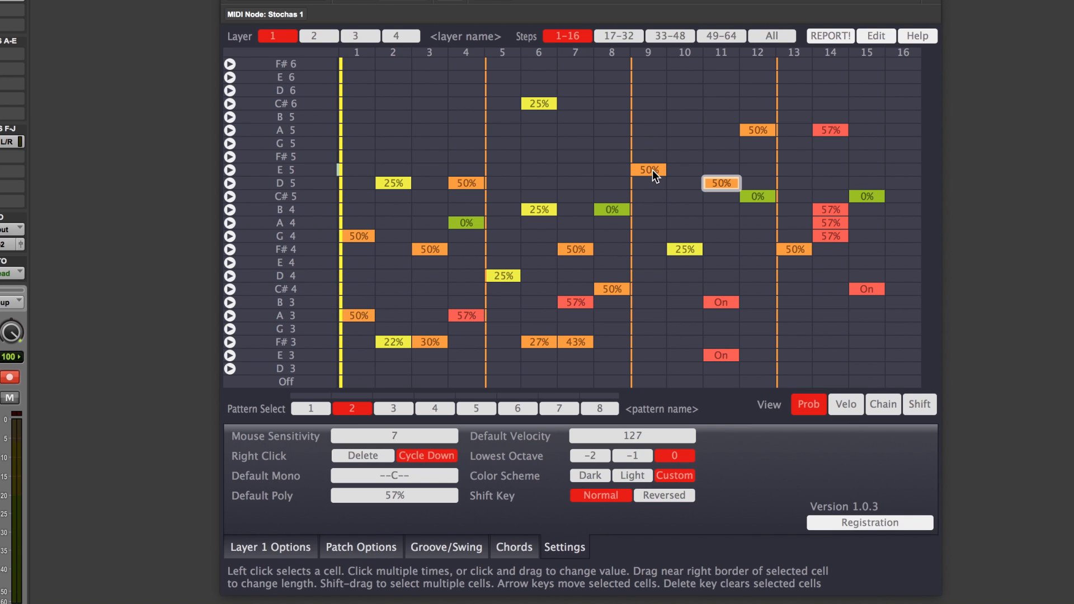
left_click_drag(652, 170, 646, 51)
left_click_drag(640, 234, 640, 234)
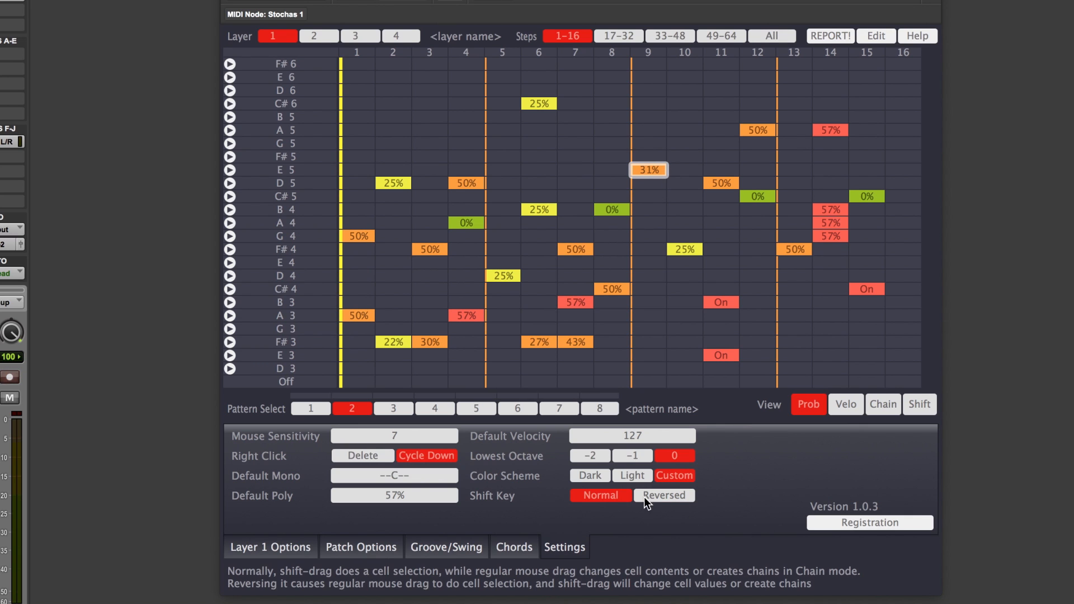
Set Shift Key to Reversed and select the cells from B5 to E3 across steps 4–11.
left_click(670, 495)
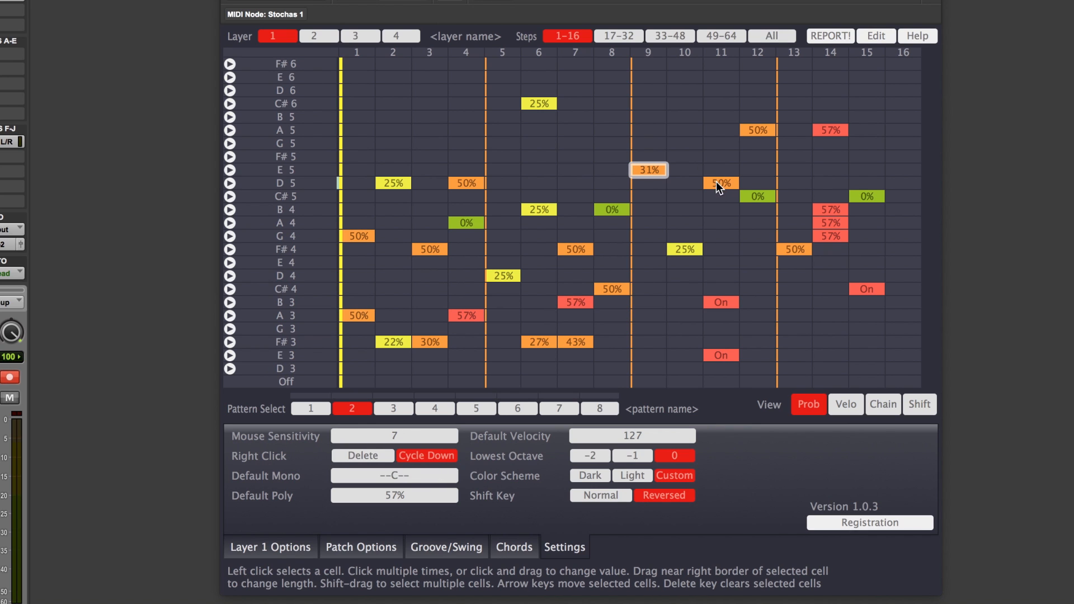
mouse_move(711, 119)
left_mouse_down()
mouse_move(443, 384)
mouse_move(465, 355)
left_mouse_up()
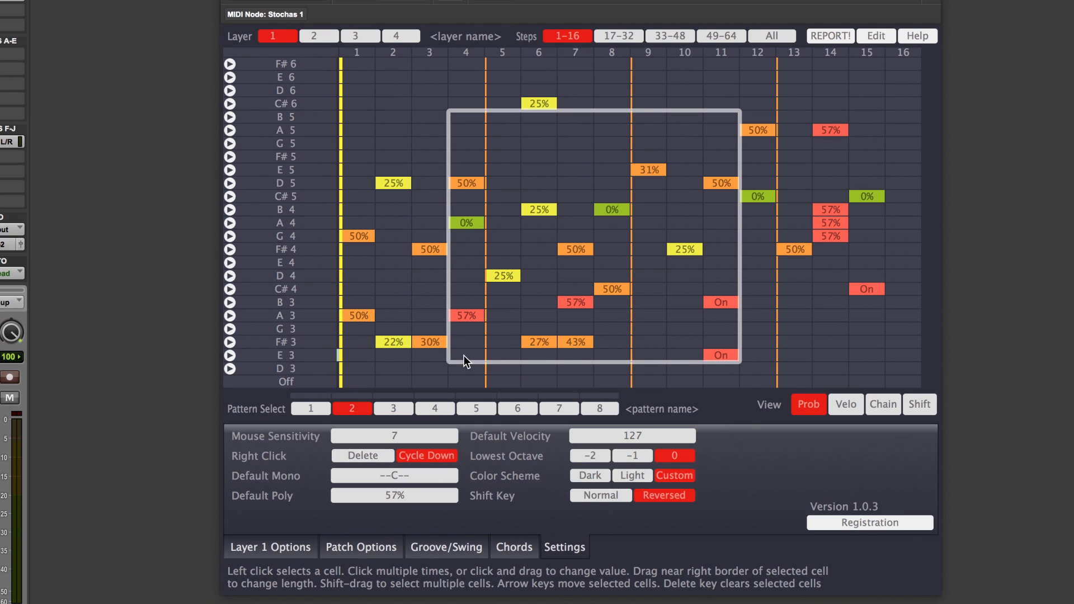
Cycle the E5 cell at step 9 through its preset values, including On, and adjust its probability to 35%.
left_click(652, 170)
right_click(657, 176)
right_click(656, 176)
right_click(656, 177)
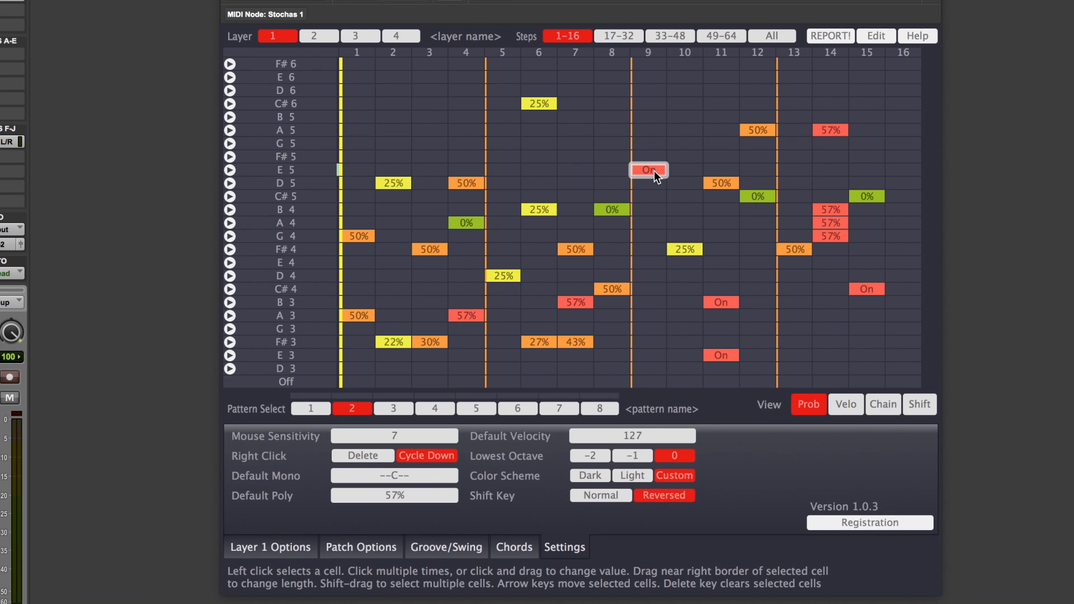
right_click(656, 177)
right_click(656, 177)
left_click(650, 169)
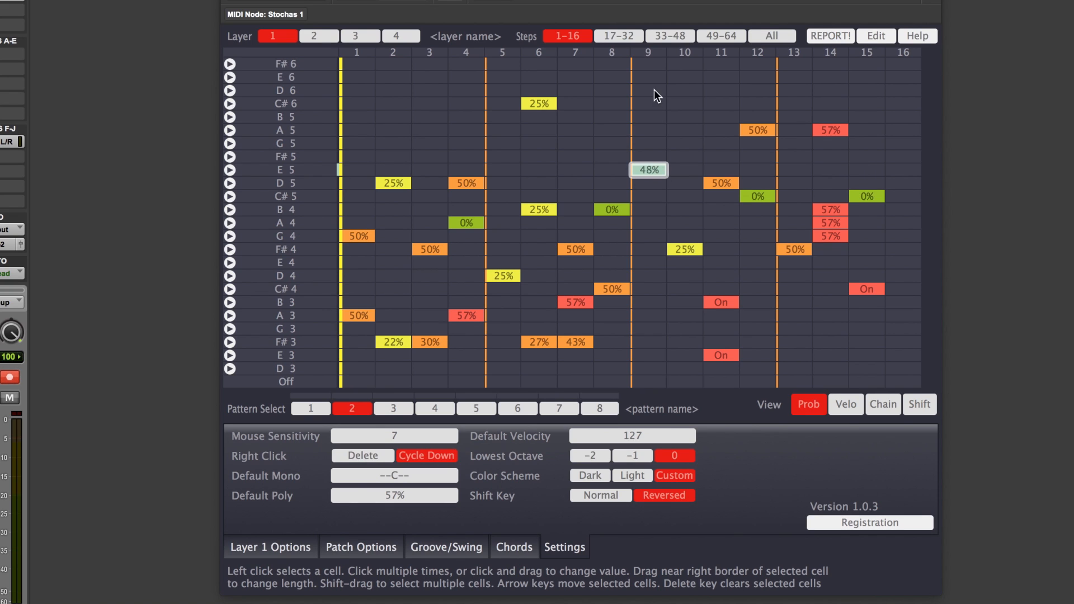
left_click_drag(653, 85, 643, 136)
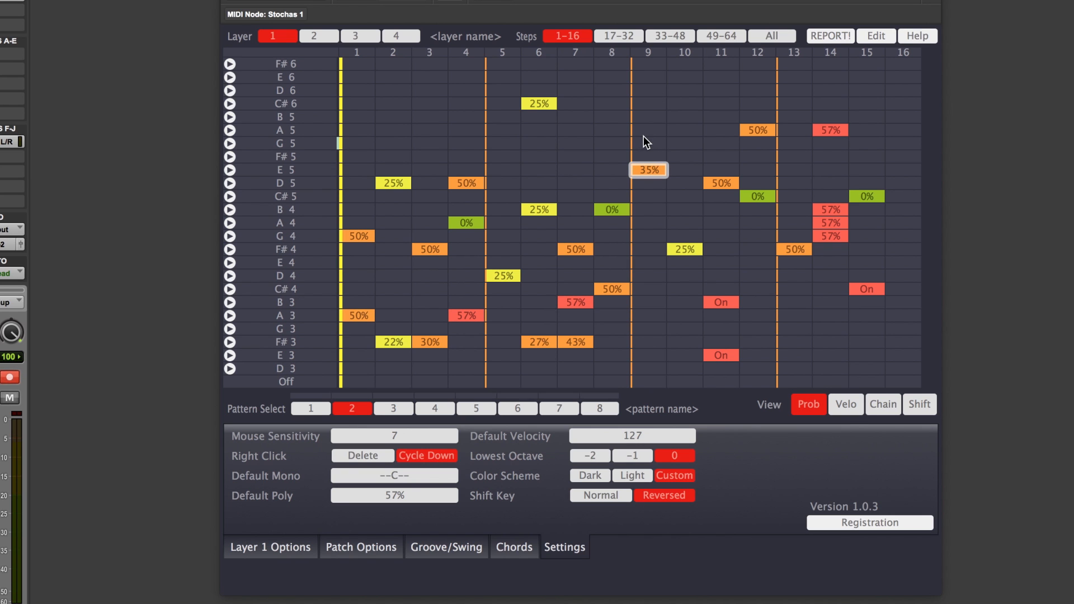